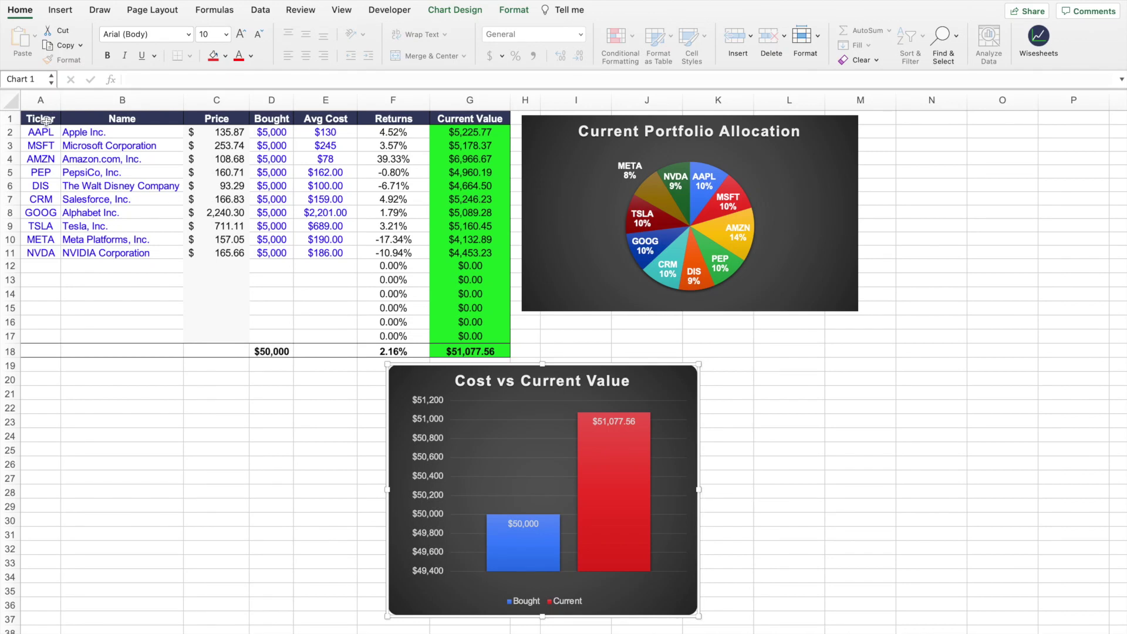
# Review the portfolio table, then select the allocation pie and Cost vs Current Value charts.
pyautogui.moveTo(36, 118); pyautogui.dragTo(462, 346)
pyautogui.click(282, 380)
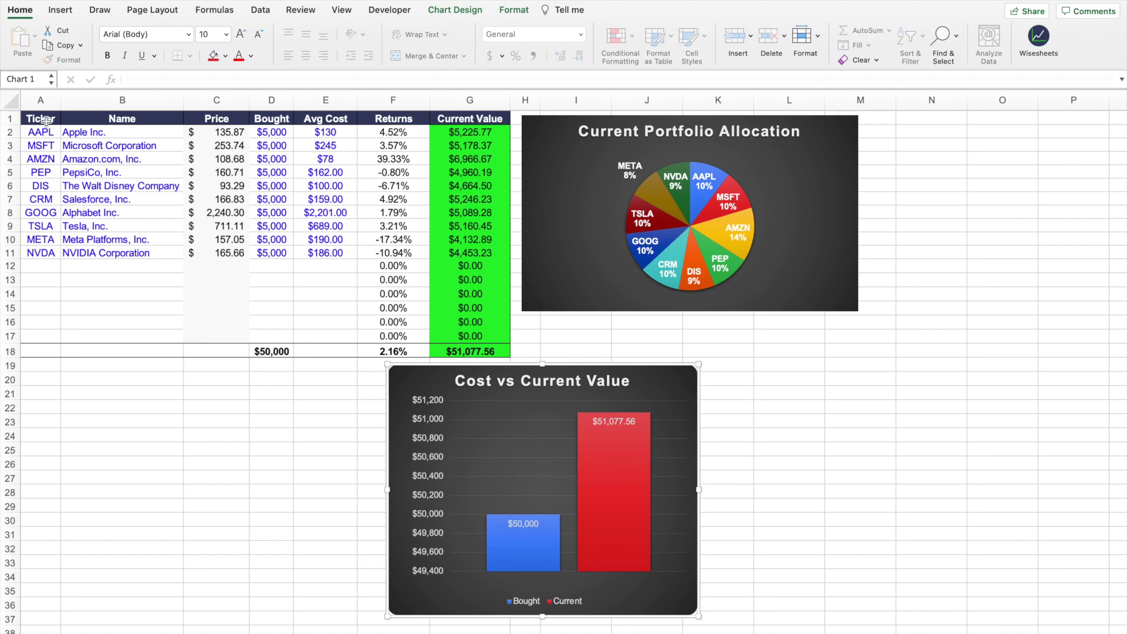
pyautogui.moveTo(41, 118); pyautogui.dragTo(462, 347)
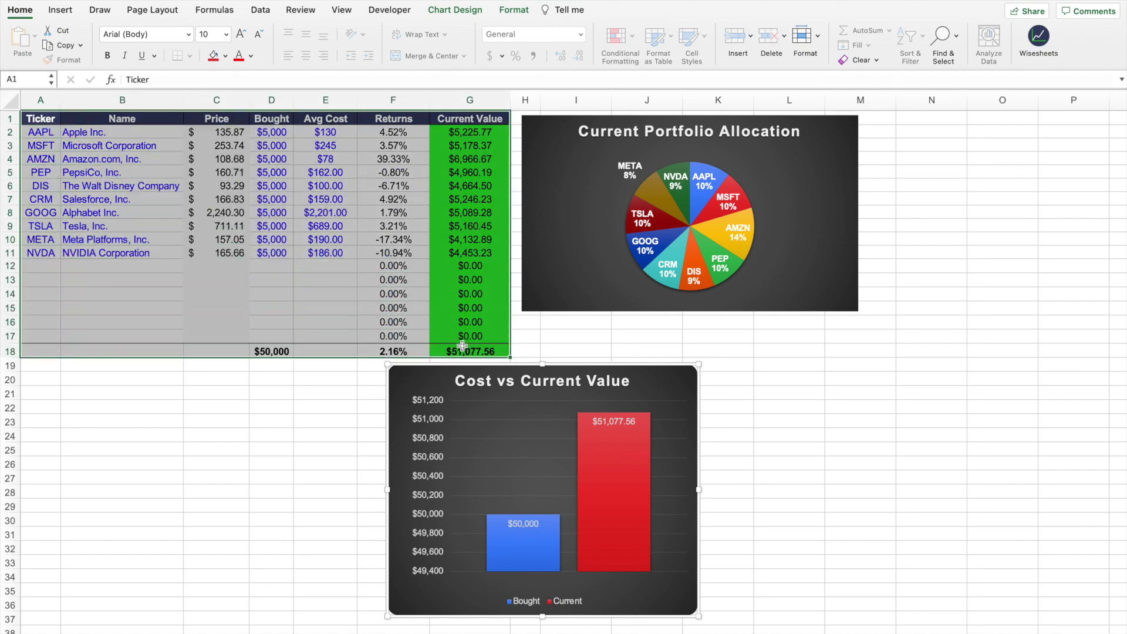
pyautogui.click(282, 380)
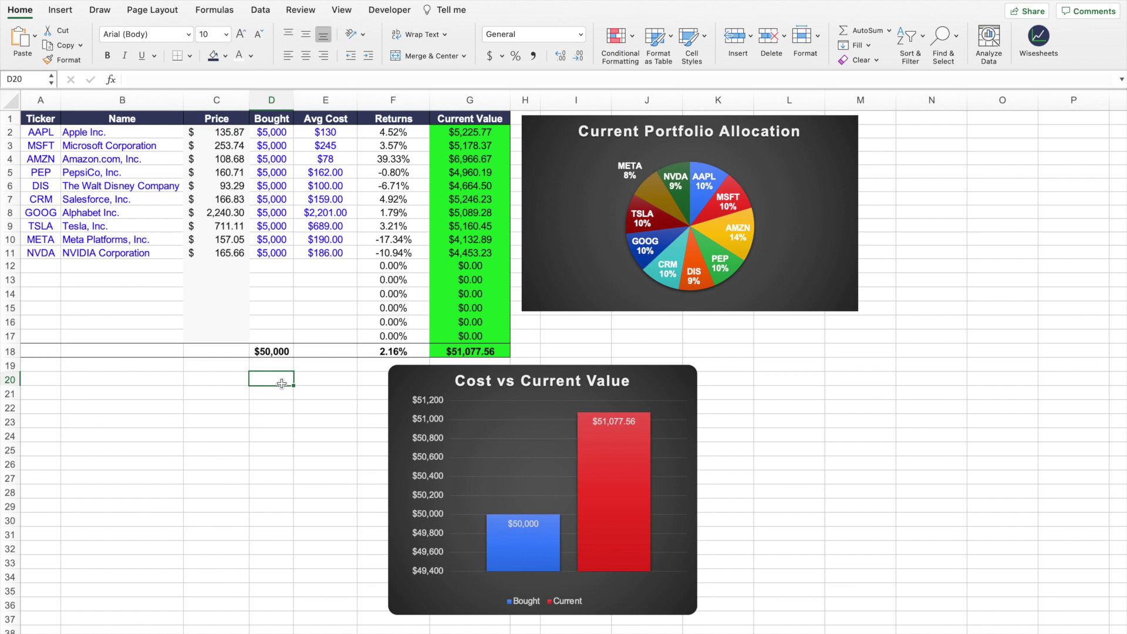
pyautogui.click(816, 129)
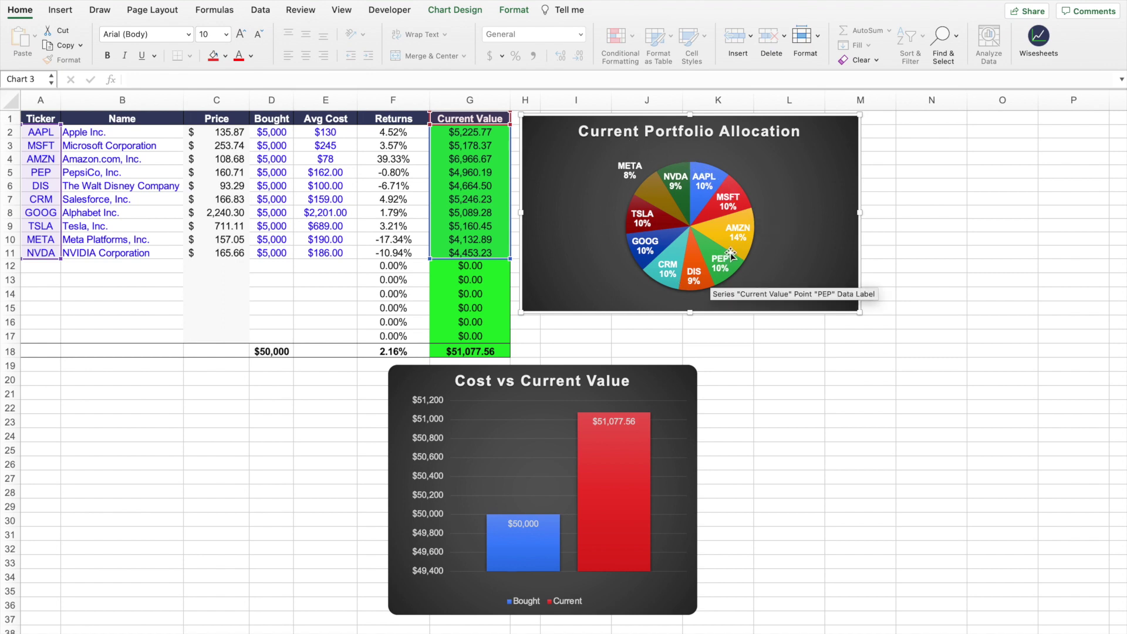
pyautogui.click(653, 372)
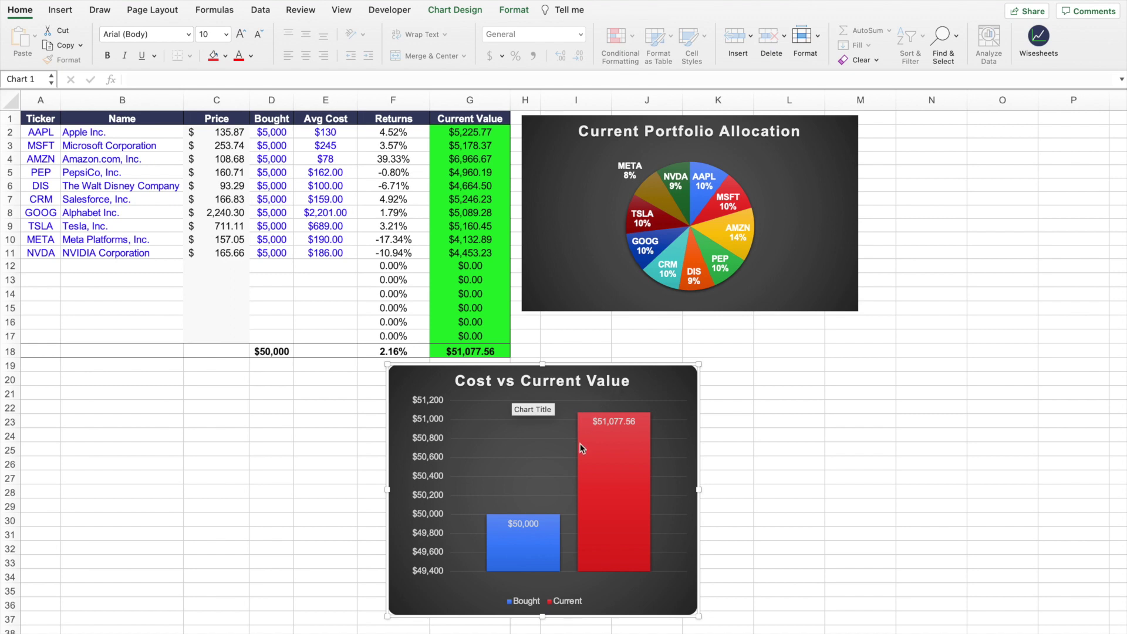
pyautogui.moveTo(583, 453)
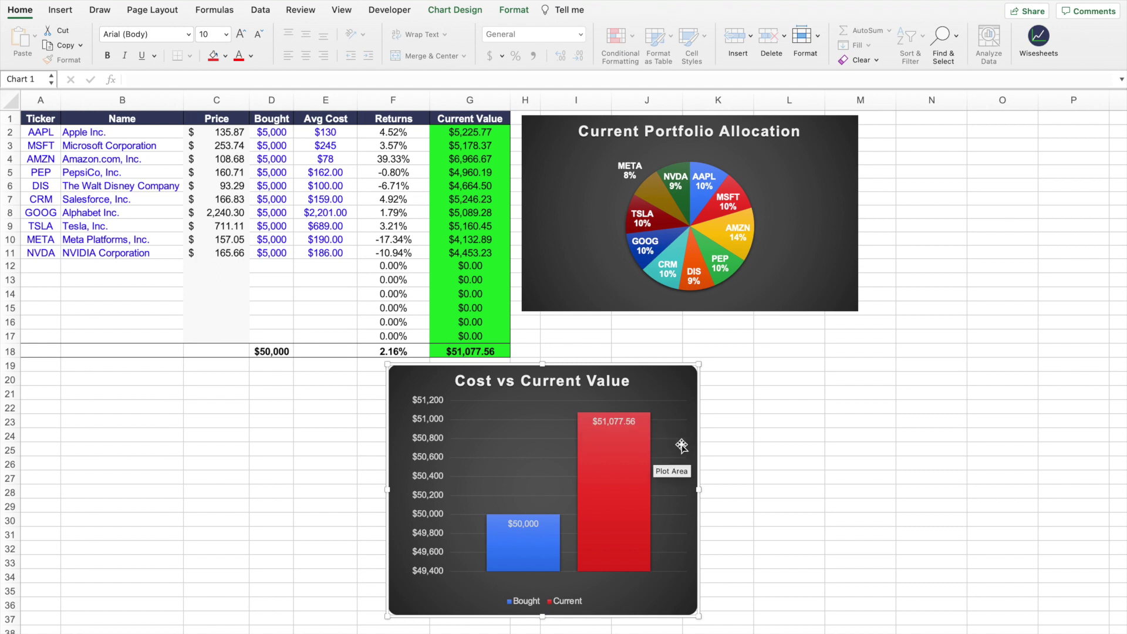
pyautogui.moveTo(524, 550)
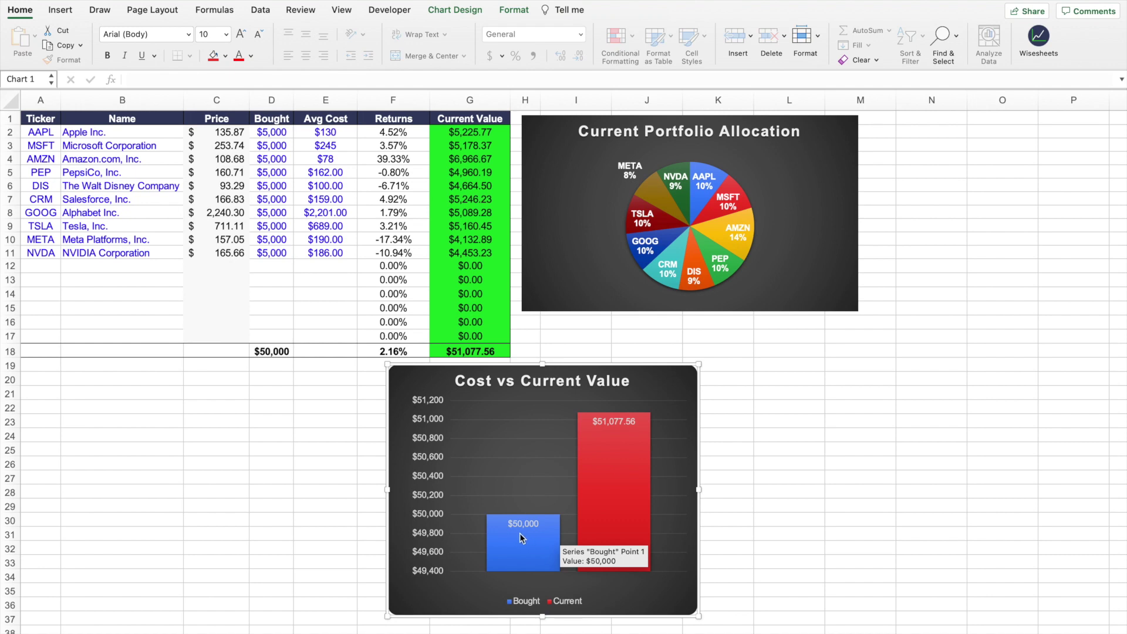
pyautogui.moveTo(614, 441)
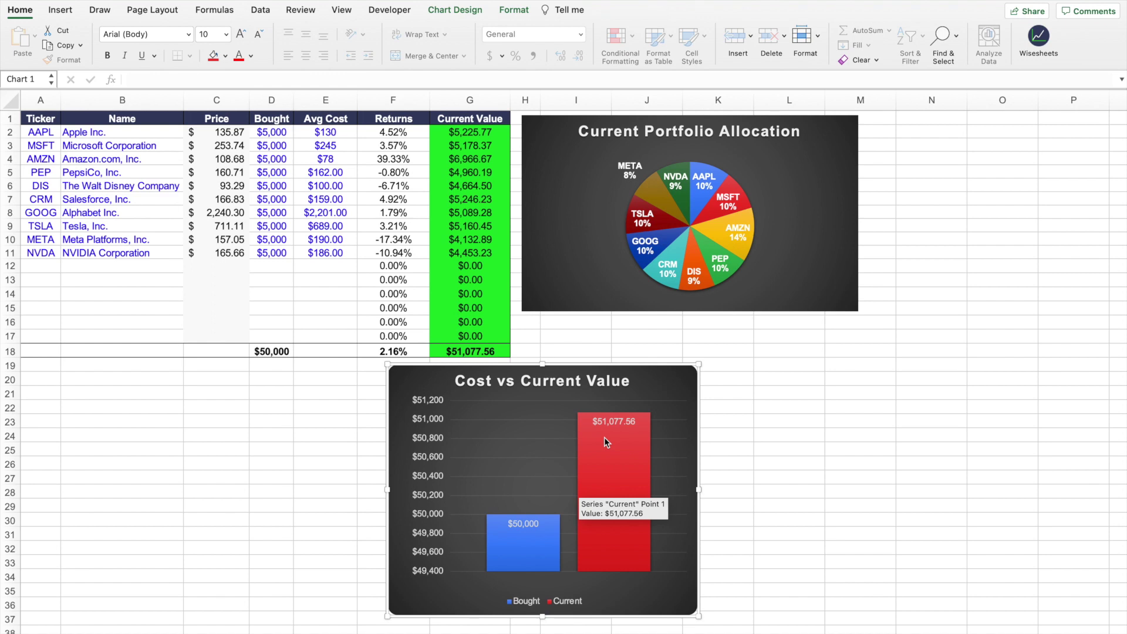
# Select tickers A2:A11, view B2's WISEPRICE formula and bring up the Wisesheets panel.
pyautogui.moveTo(47, 132); pyautogui.dragTo(45, 253)
pyautogui.click(40, 133)
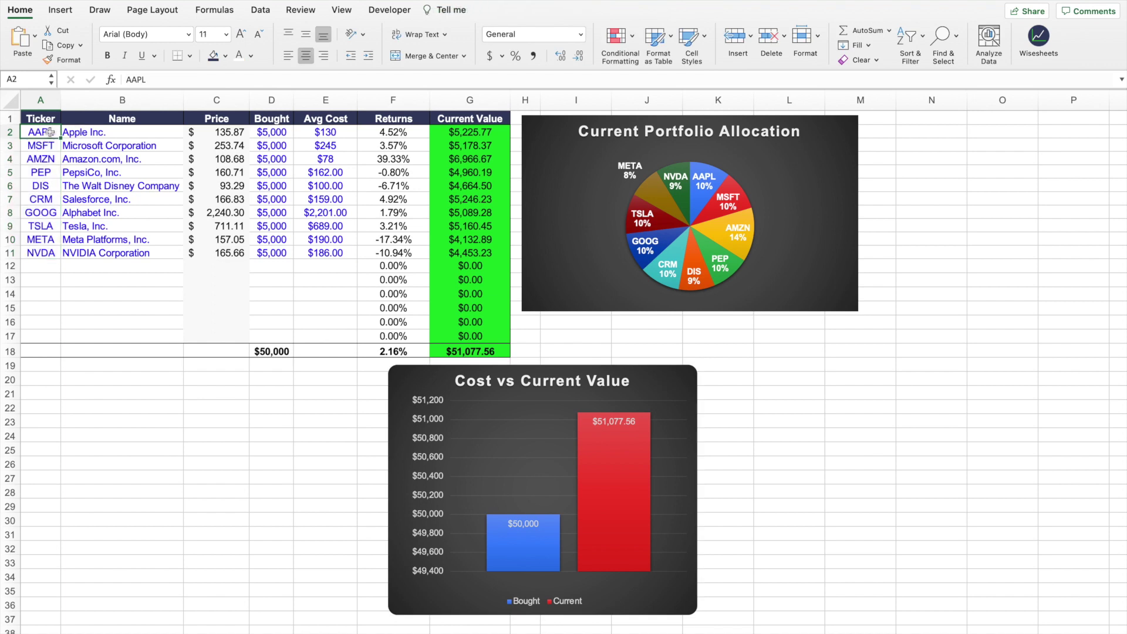
pyautogui.moveTo(47, 135); pyautogui.dragTo(47, 254)
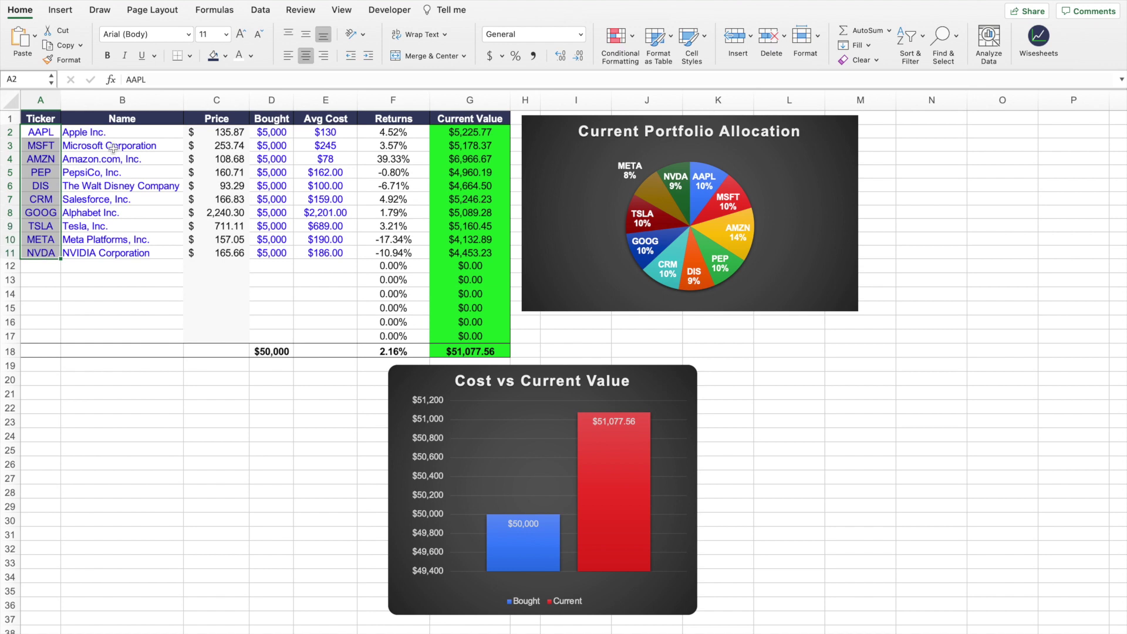
pyautogui.click(118, 132)
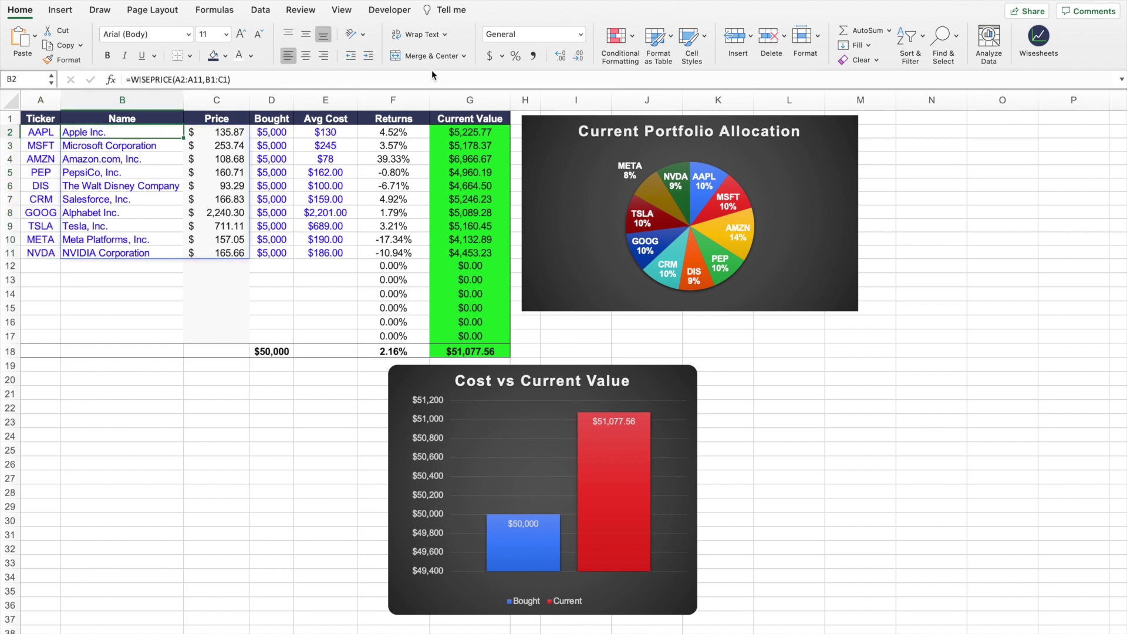
pyautogui.click(1045, 43)
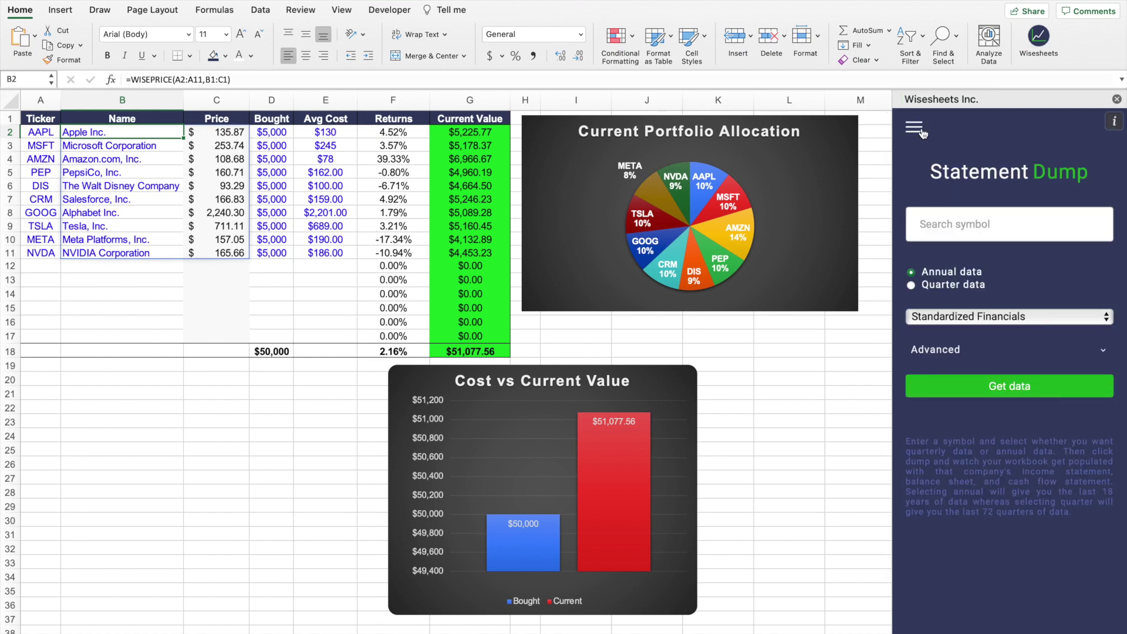
# Switch the Wisesheets panel to the WISEPRICE Function page, then begin editing B2's formula.
pyautogui.click(915, 128)
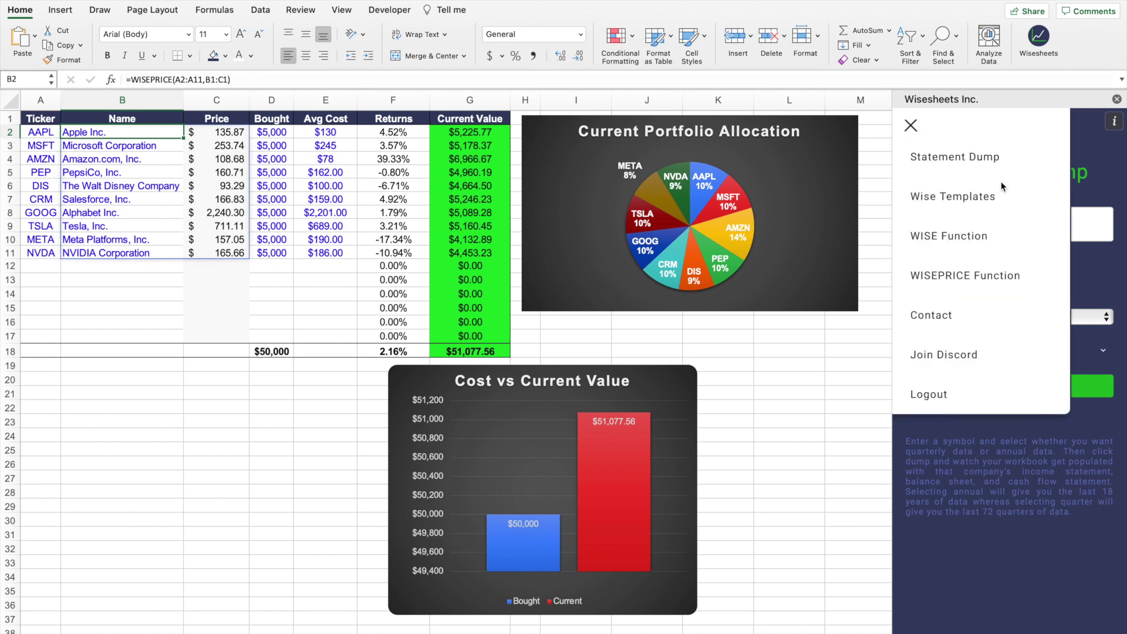
pyautogui.click(975, 277)
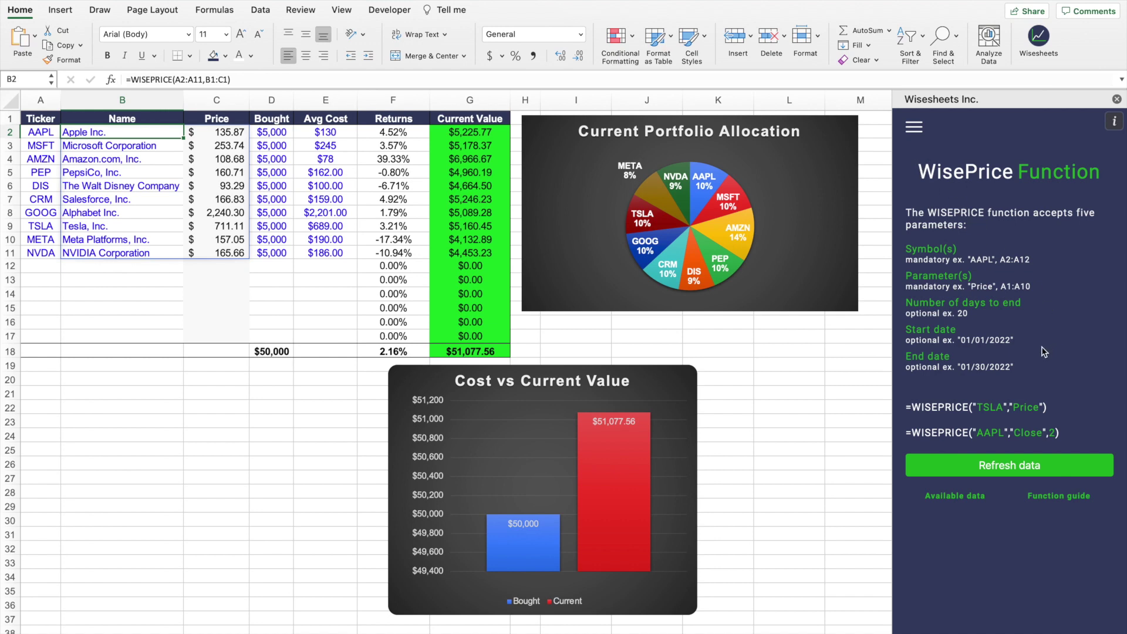
pyautogui.click(195, 79)
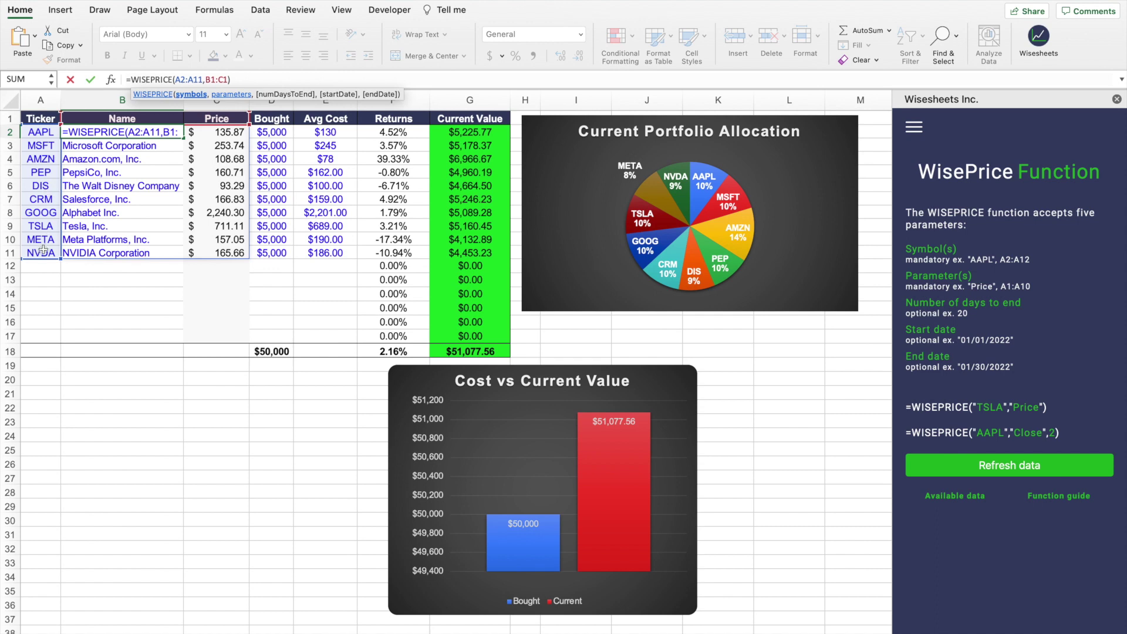
# Recommit =WISEPRICE(A2:A11,B1:C1) so live names and prices fill B2:C11, then refresh the data.
pyautogui.click(224, 80)
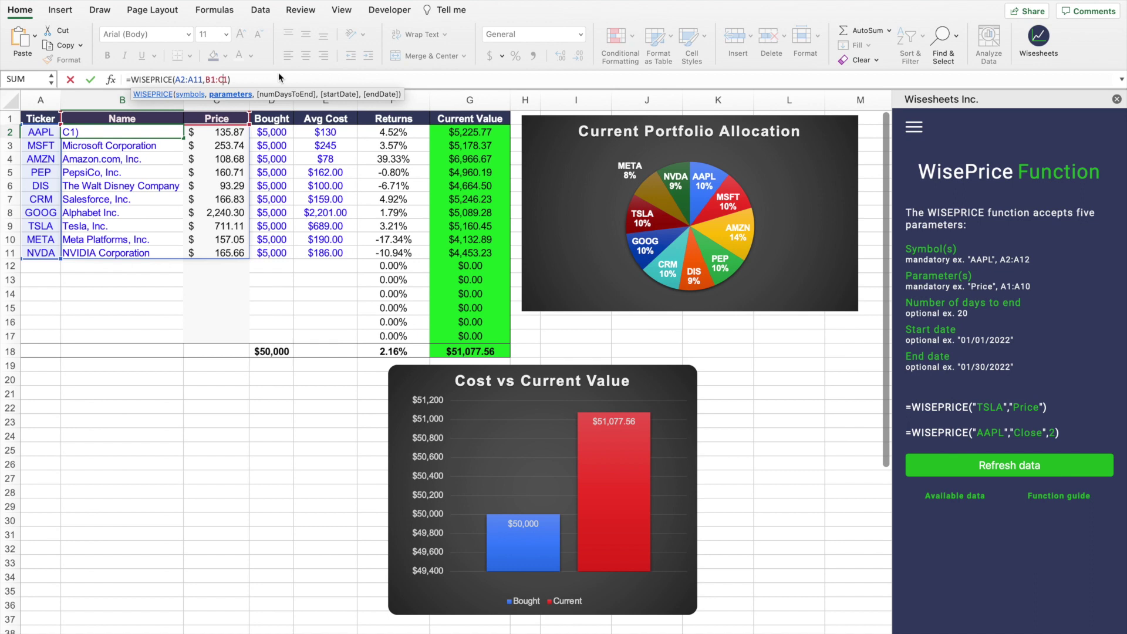
pyautogui.press('Return')
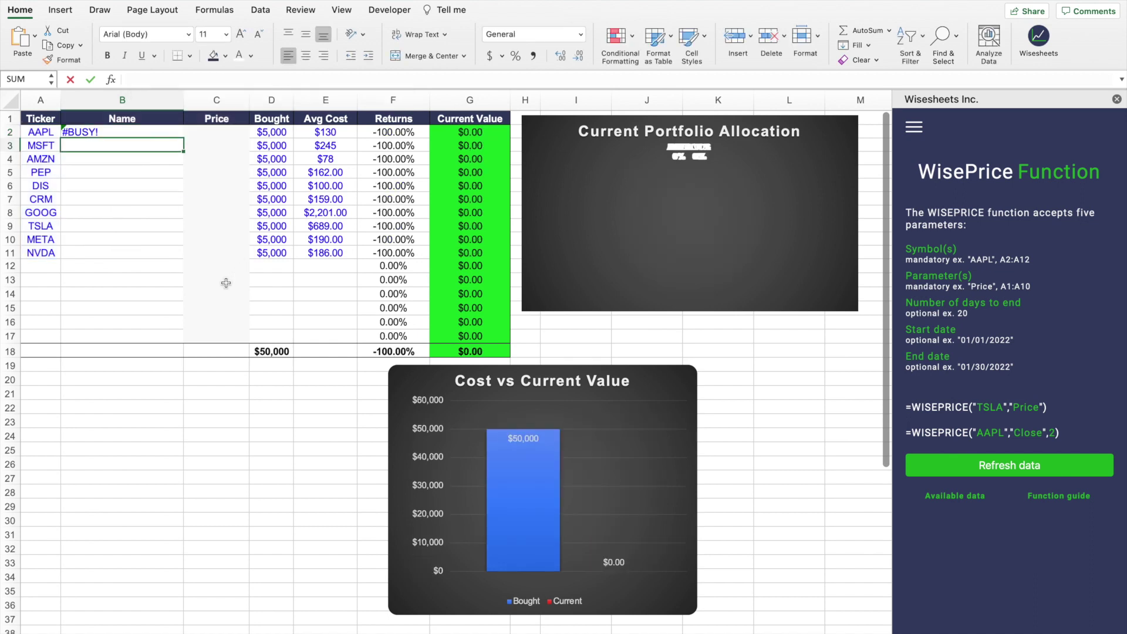
pyautogui.moveTo(149, 131); pyautogui.dragTo(166, 261)
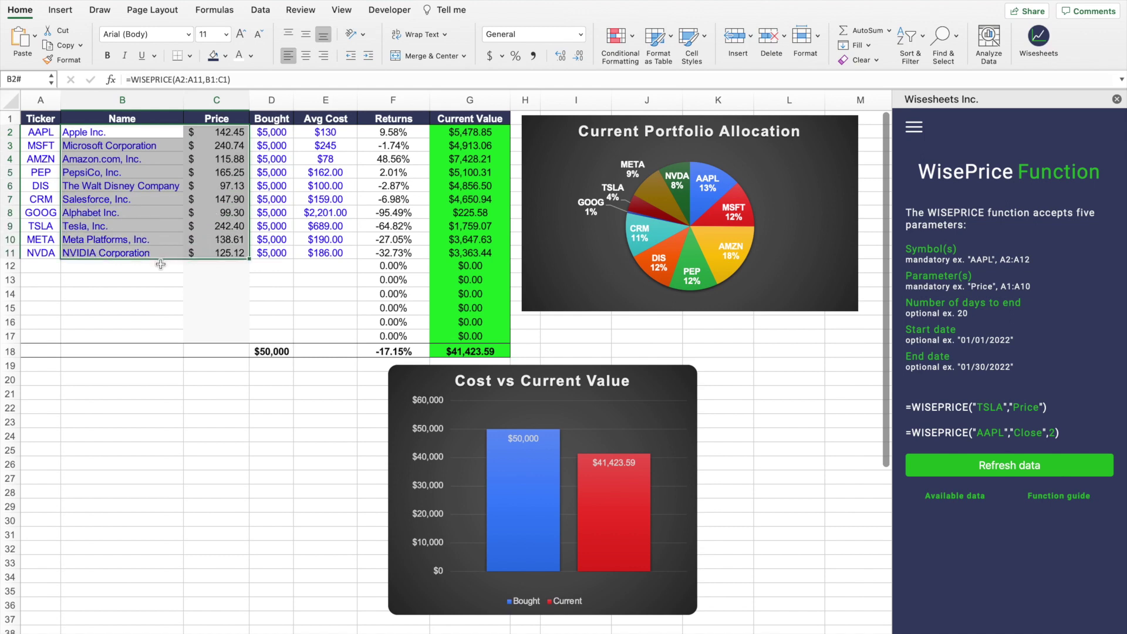
pyautogui.moveTo(623, 506)
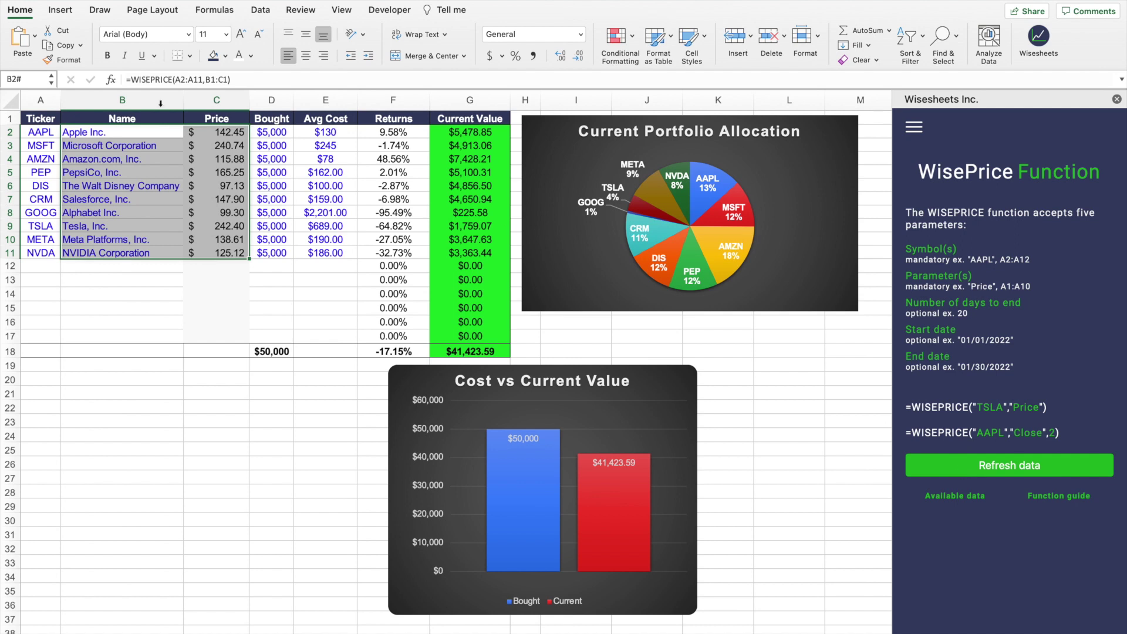
pyautogui.click(126, 130)
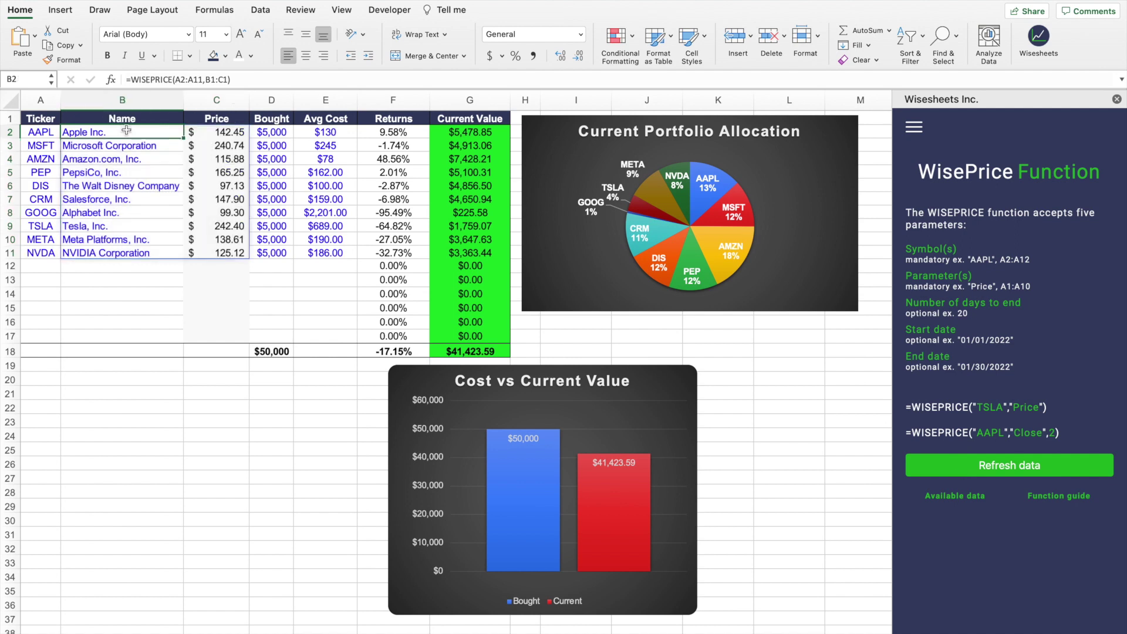
pyautogui.click(1073, 464)
# Highlight the Price, Bought and Avg Cost columns and view F2's =IFERROR(C2/E2-1,0) Returns formula.
pyautogui.moveTo(223, 132); pyautogui.dragTo(233, 249)
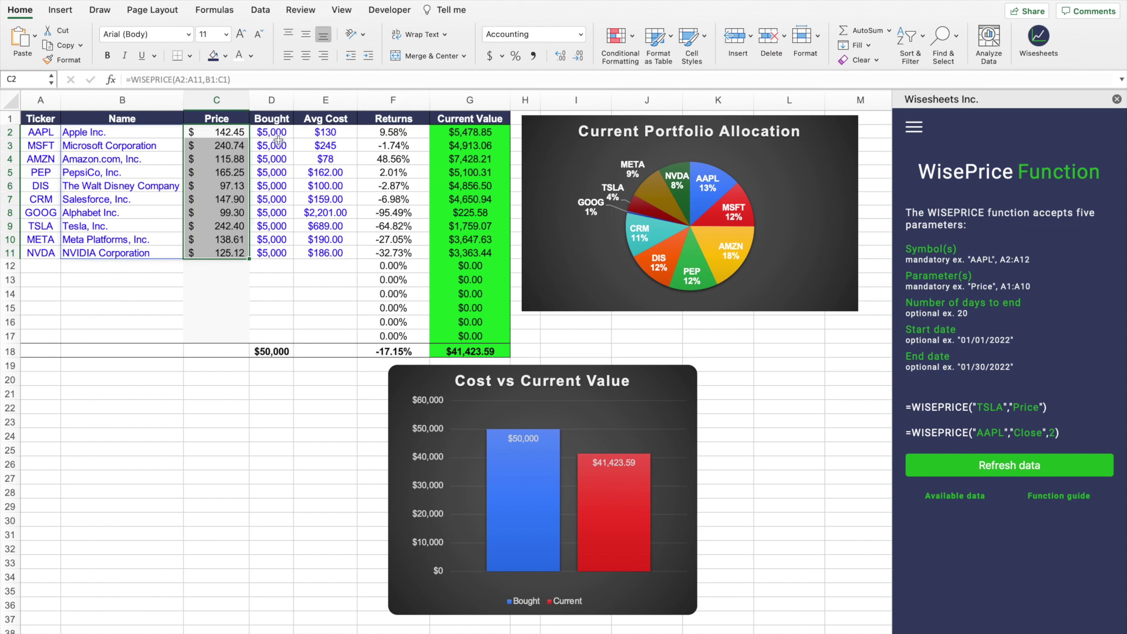
pyautogui.moveTo(280, 132); pyautogui.dragTo(282, 256)
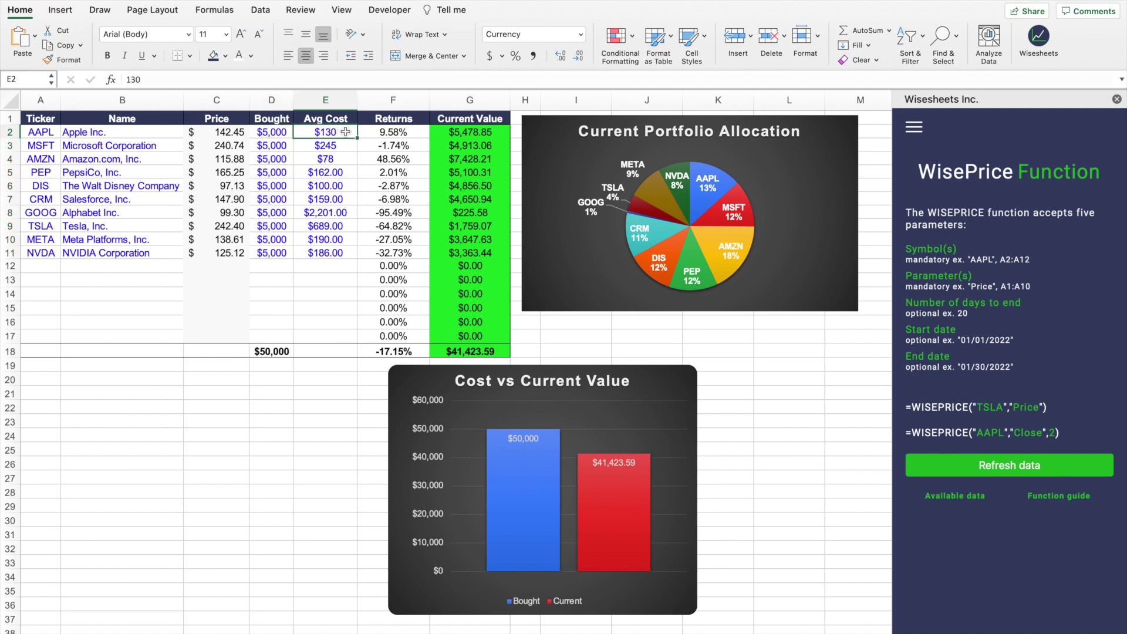
pyautogui.moveTo(348, 131); pyautogui.dragTo(336, 259)
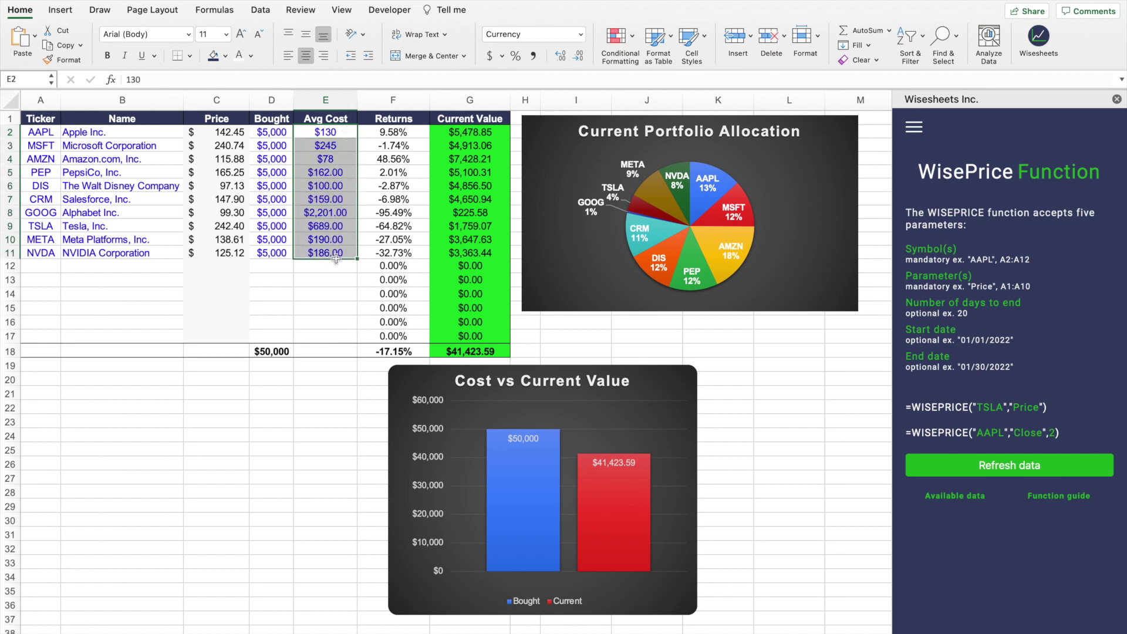
pyautogui.click(415, 131)
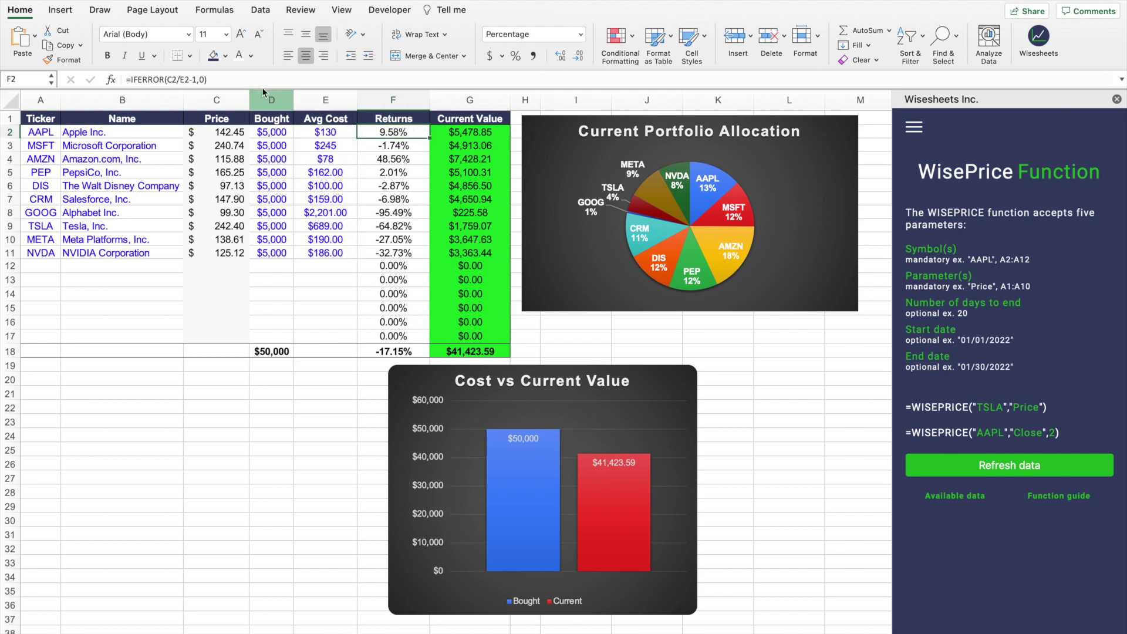
pyautogui.click(232, 76)
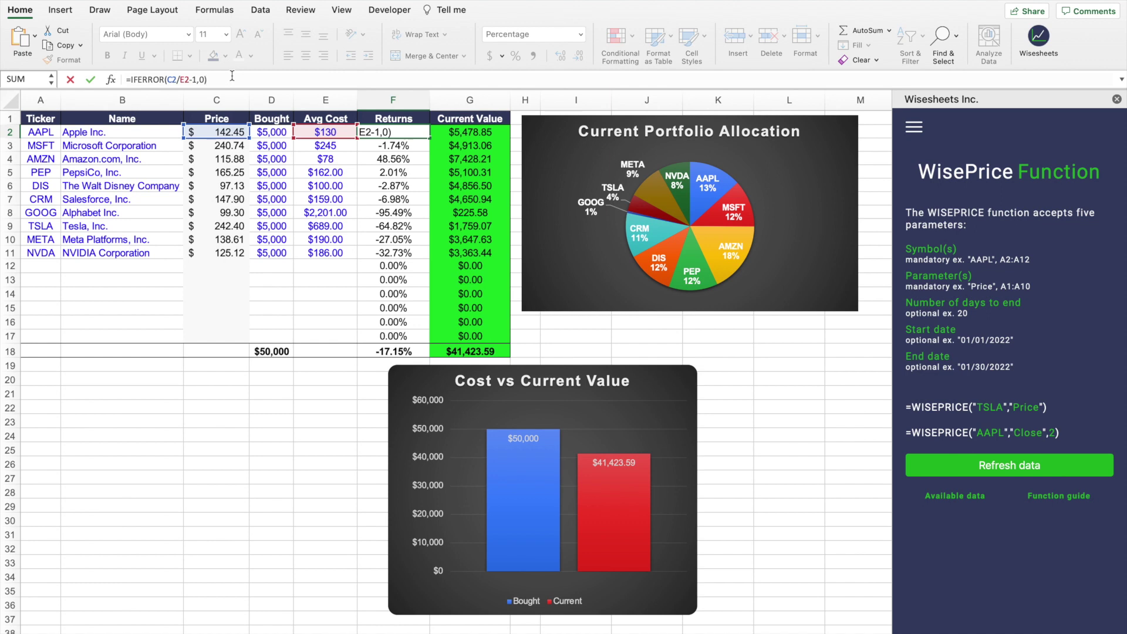
pyautogui.press('Return')
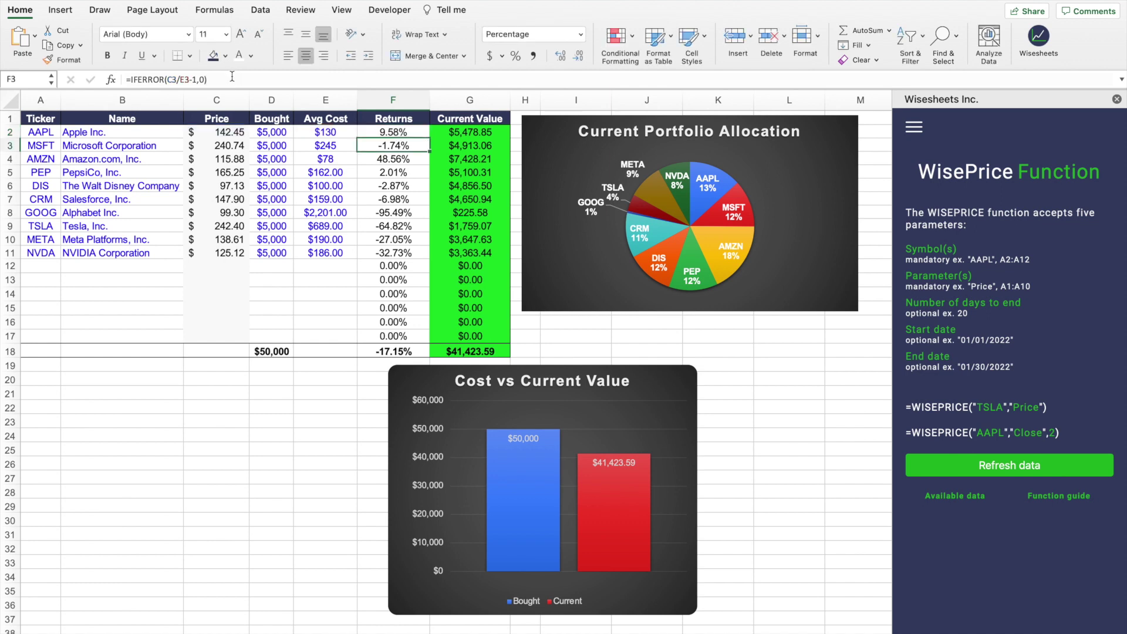
pyautogui.click(232, 76)
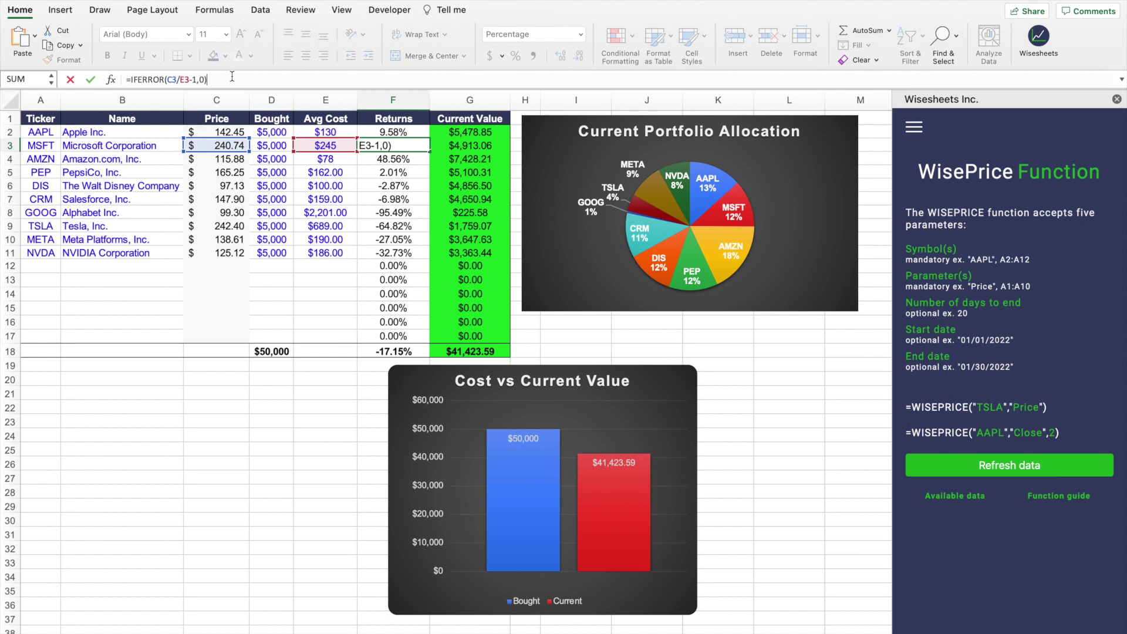
pyautogui.press('Return')
pyautogui.press('Up')
pyautogui.press('Up')
pyautogui.press('Right')
pyautogui.click(280, 75)
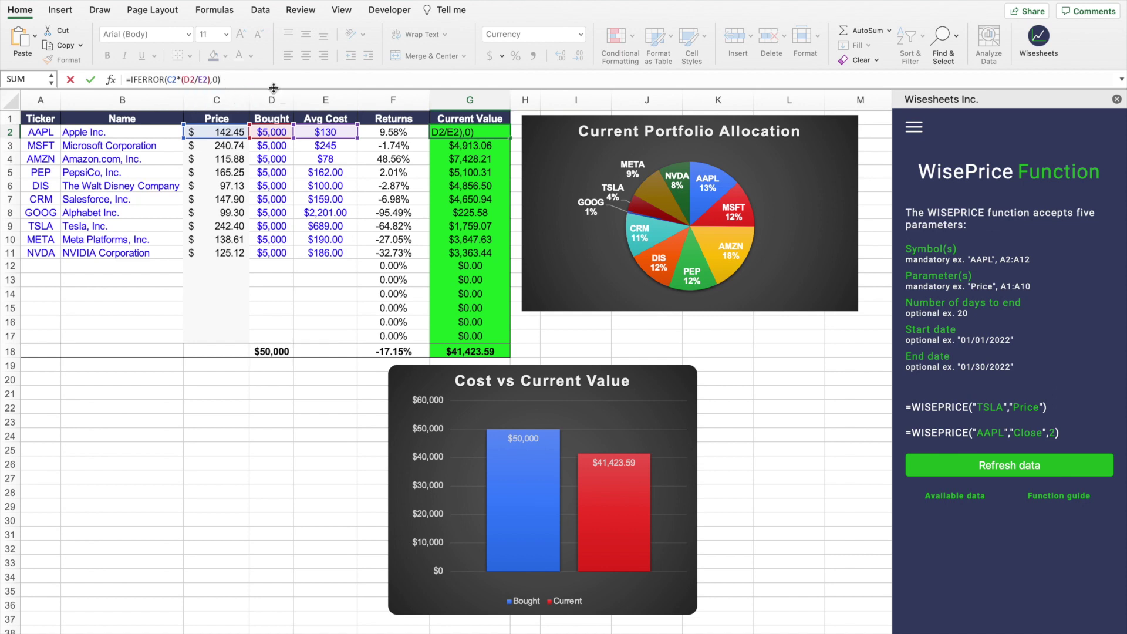
# Confirm the D18 Bought SUM and the F18 total return formula without changes.
pyautogui.click(394, 364)
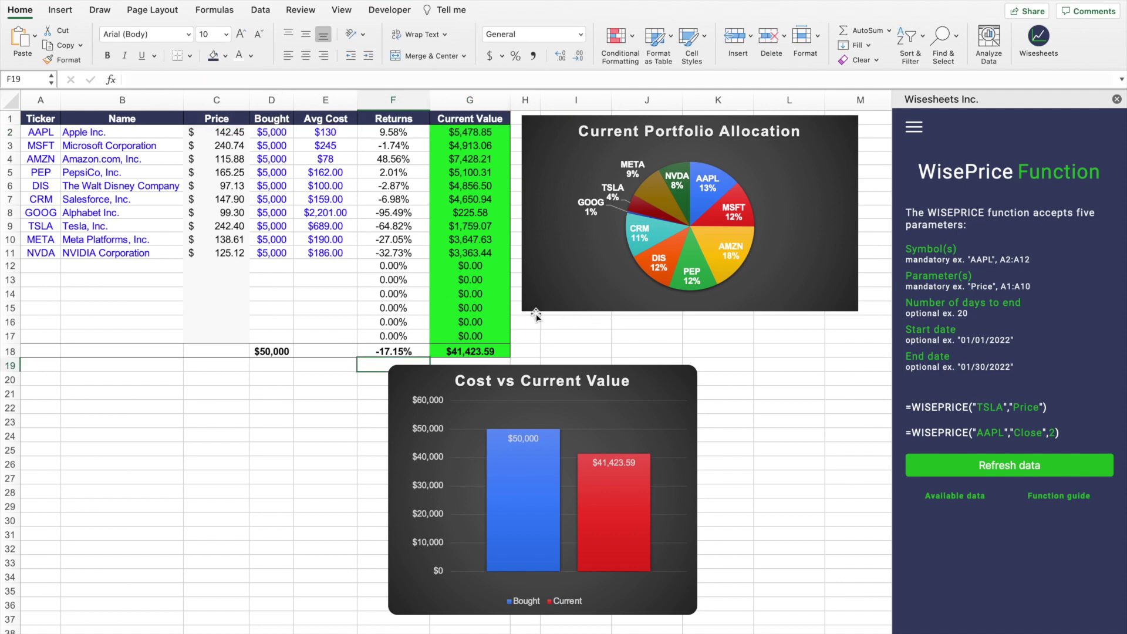
pyautogui.click(273, 351)
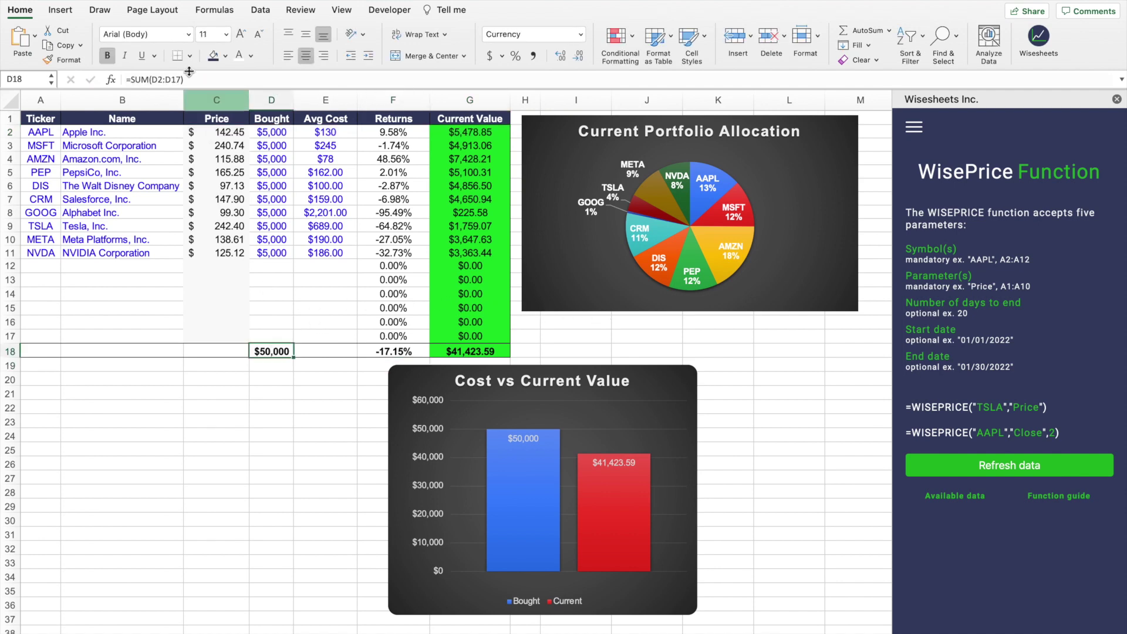
pyautogui.click(169, 79)
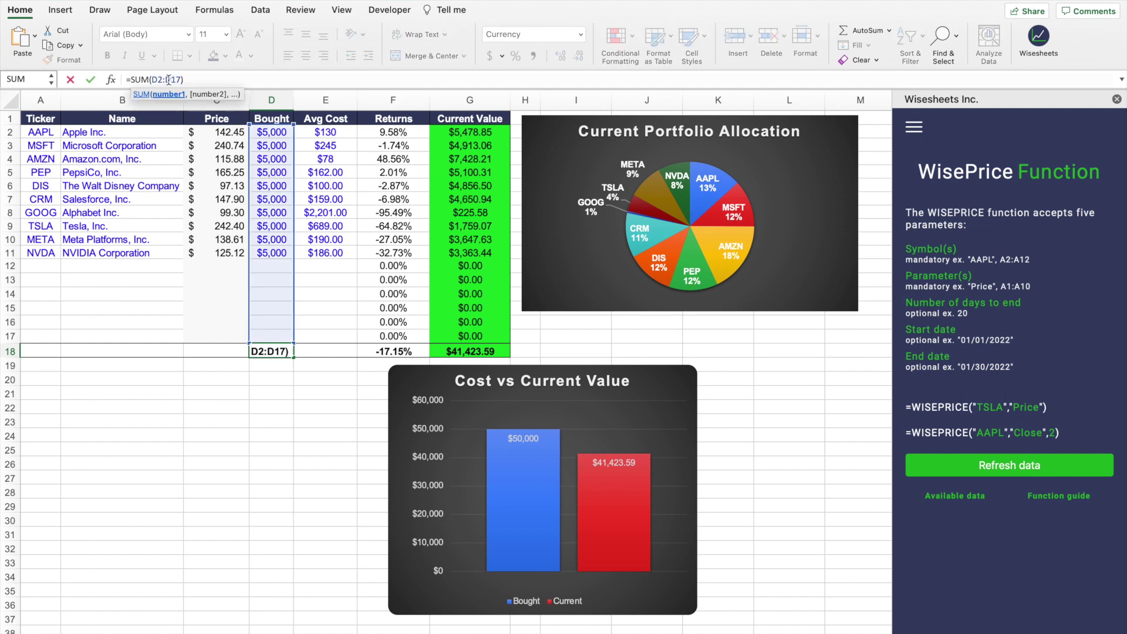
pyautogui.press('Return')
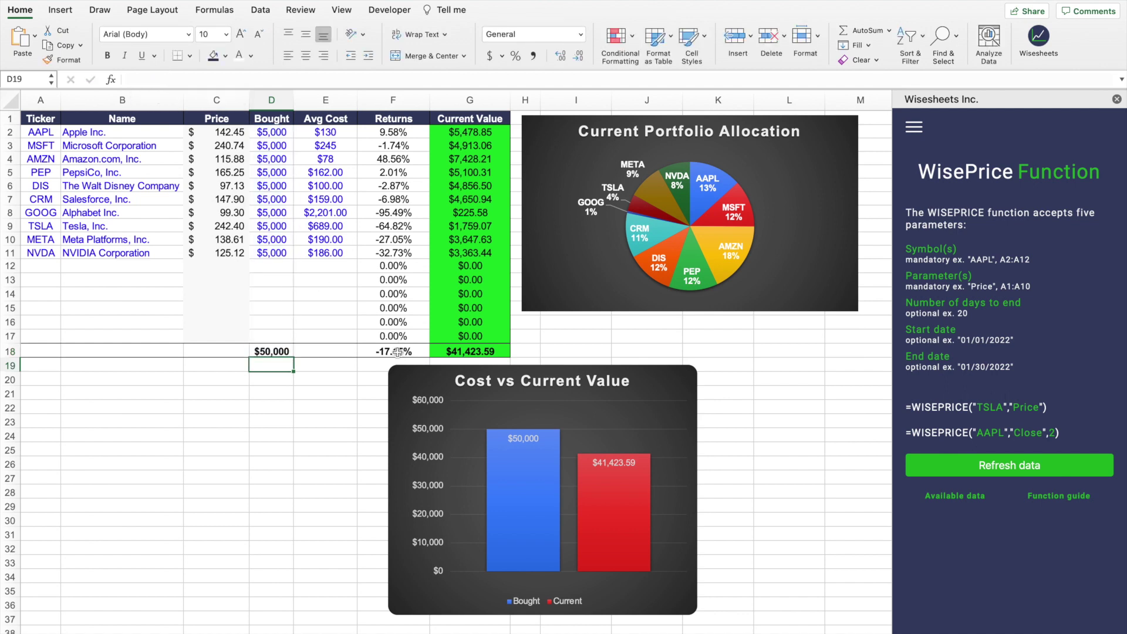
pyautogui.click(398, 351)
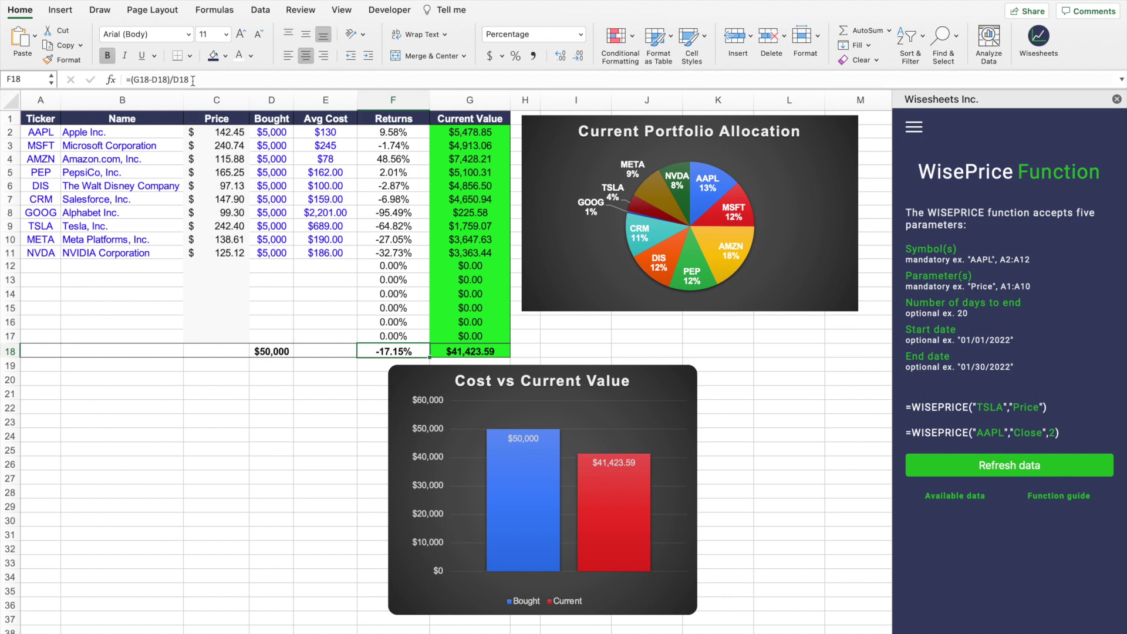
pyautogui.doubleClick(398, 351)
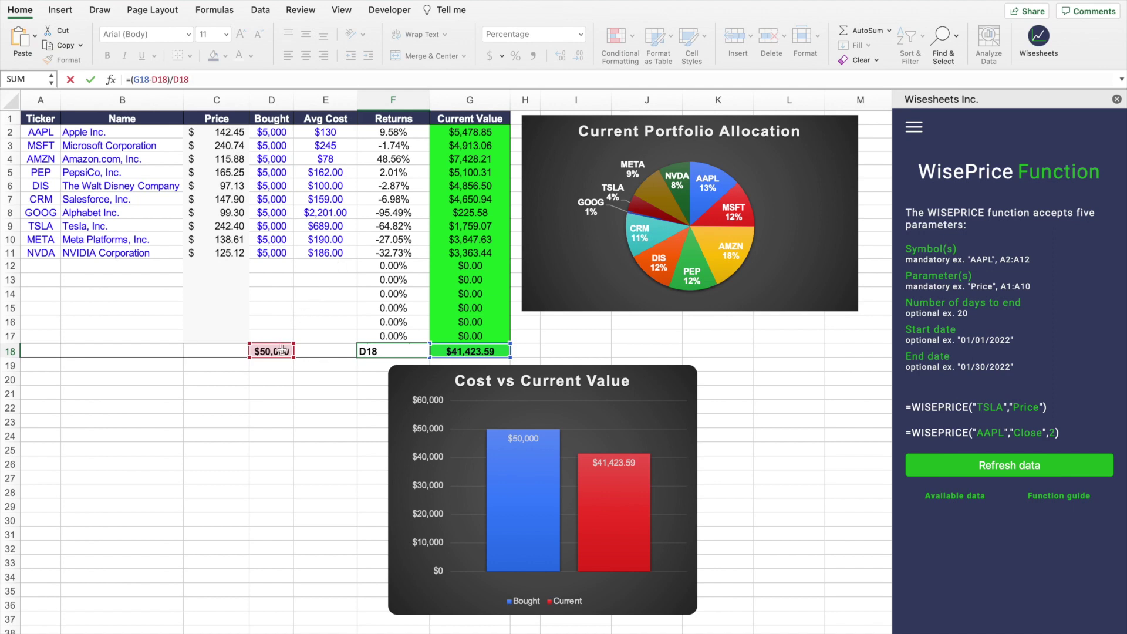
pyautogui.press('Return')
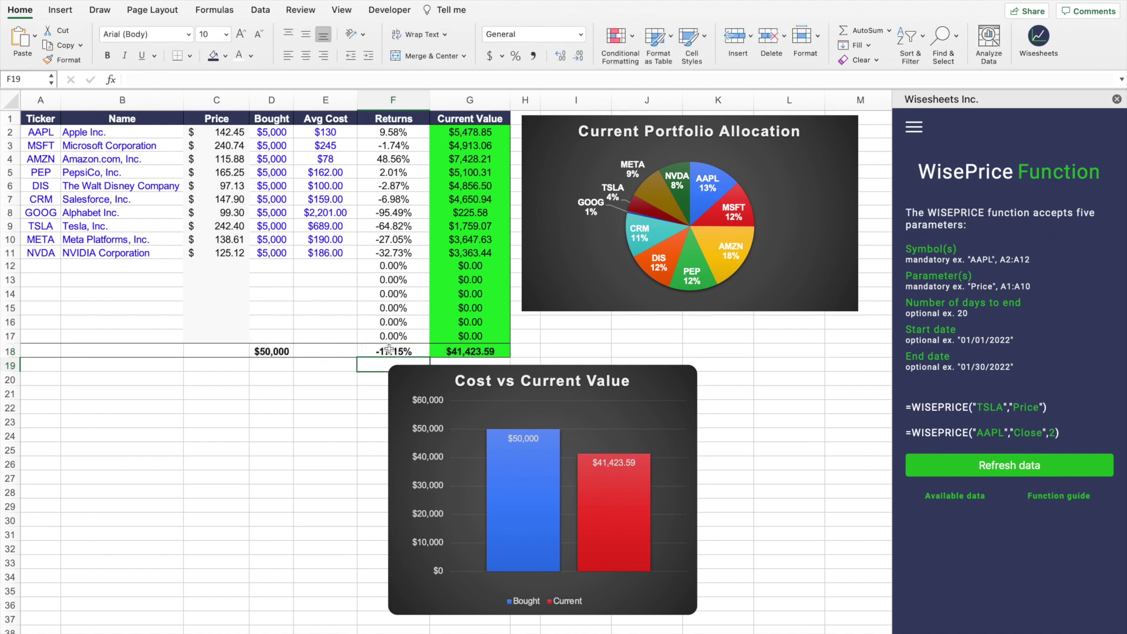
# Confirm the G18 Current Value SUM, then close the WisePrice panel and select the pie chart.
pyautogui.click(402, 352)
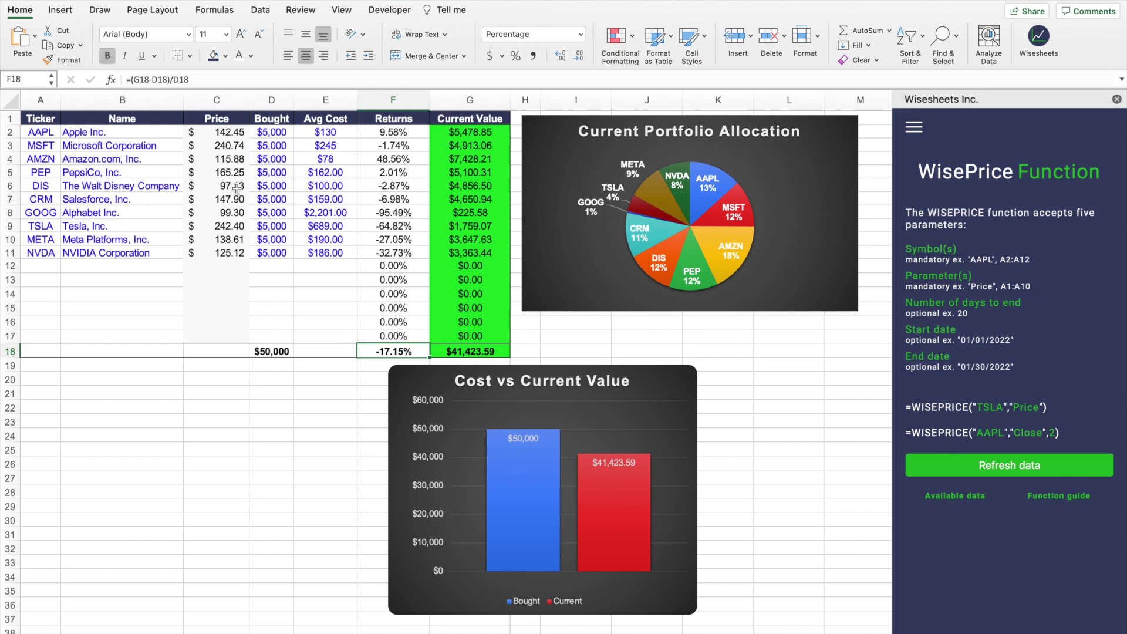
pyautogui.click(469, 352)
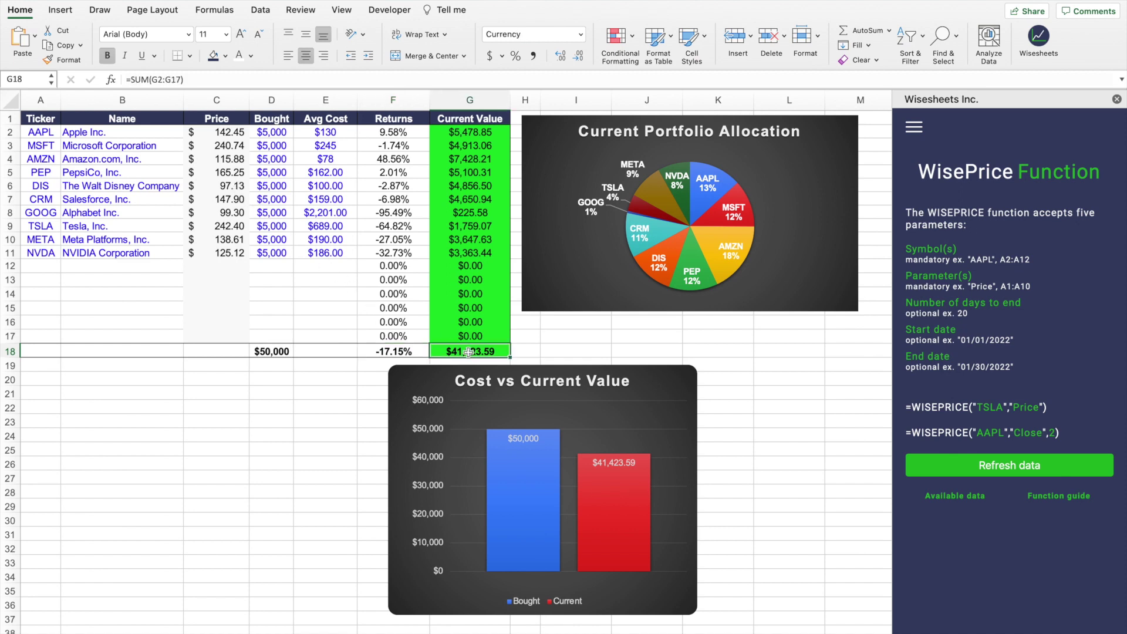
pyautogui.click(171, 79)
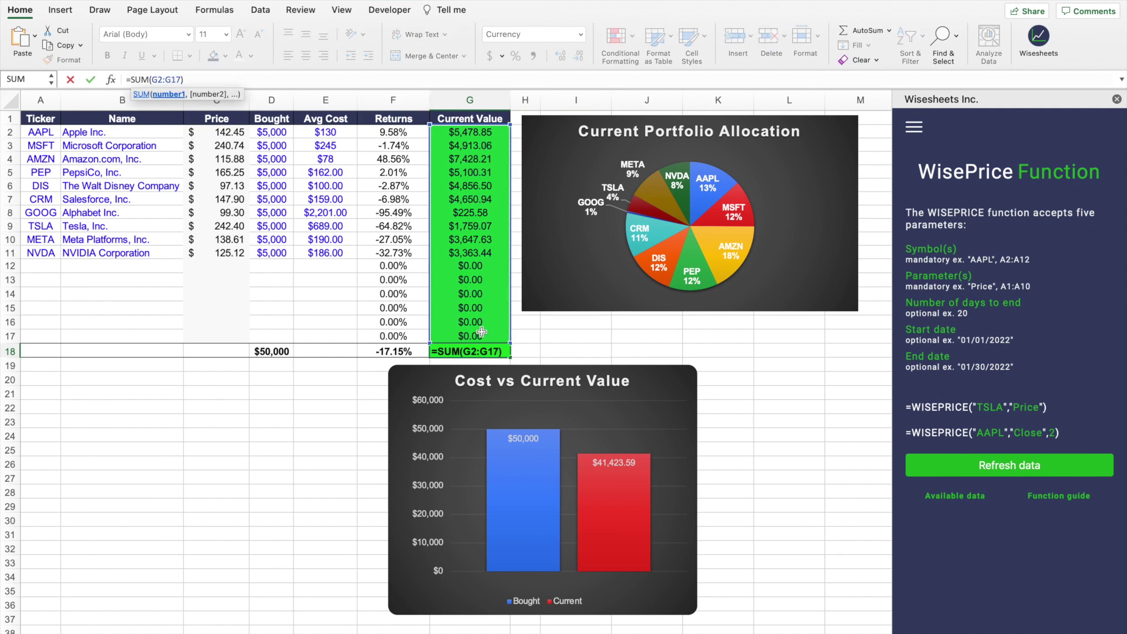
pyautogui.press('Return')
pyautogui.click(1117, 99)
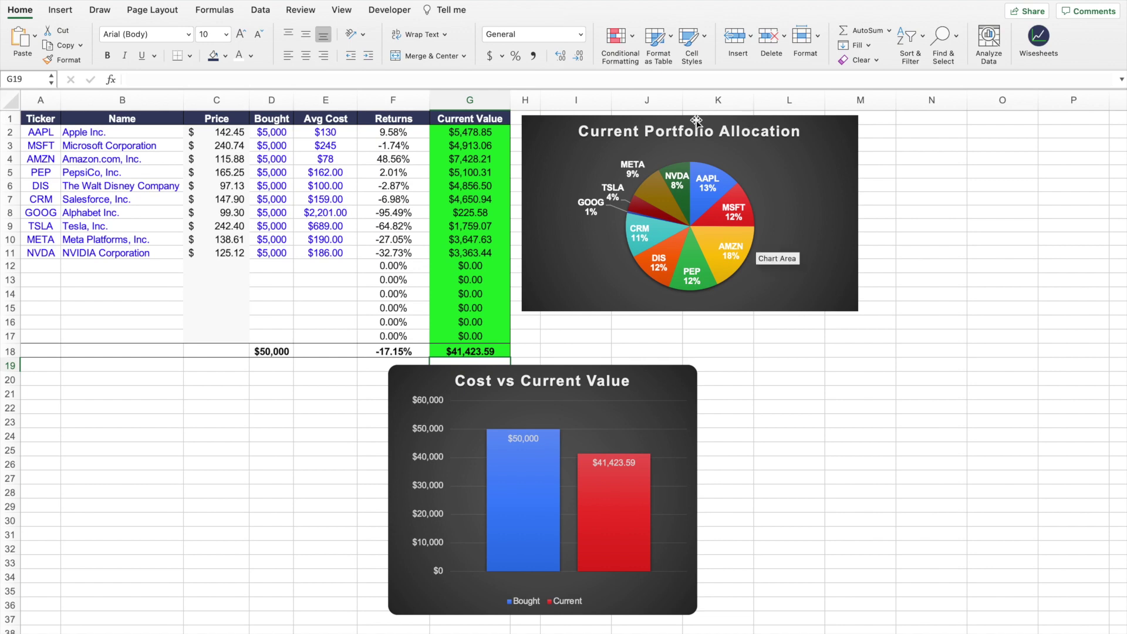
pyautogui.click(697, 120)
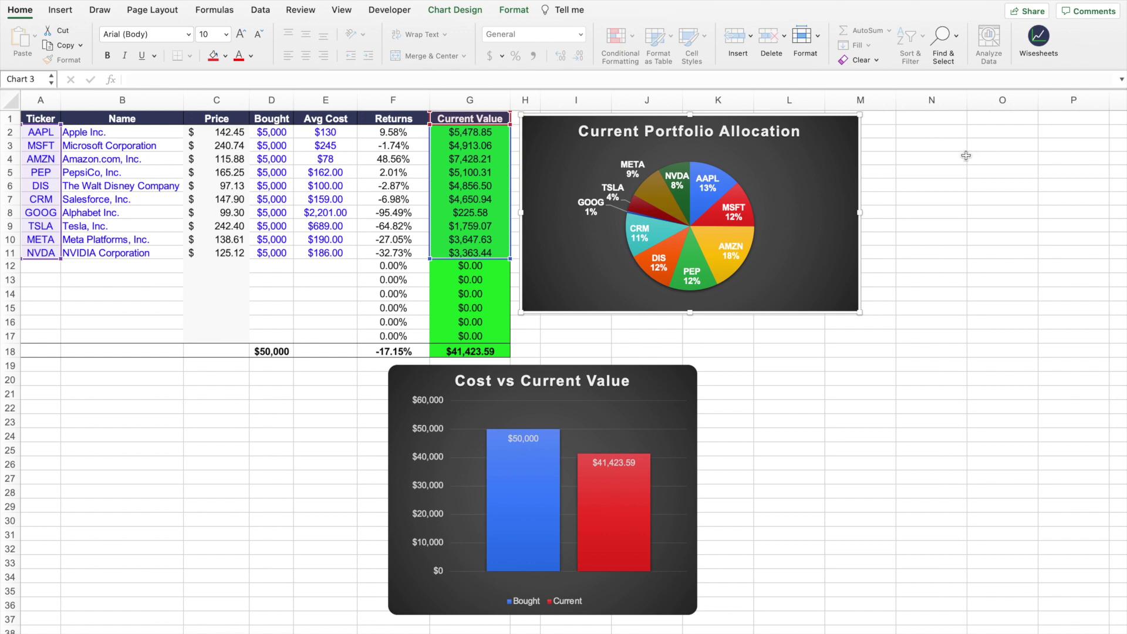
pyautogui.press('Down')
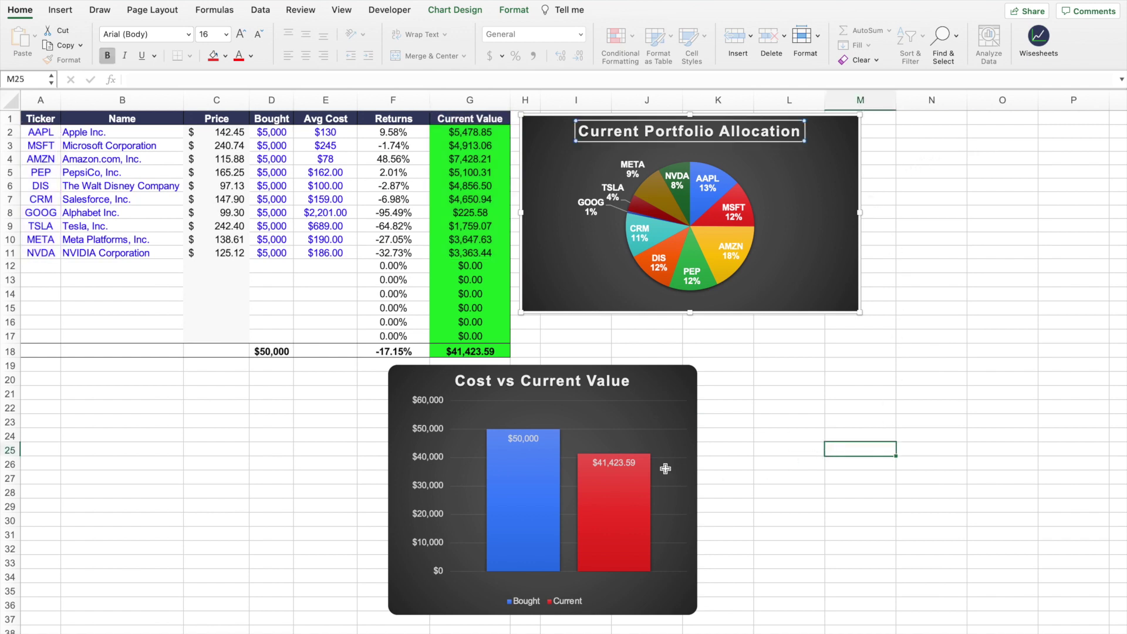
pyautogui.press('Escape')
pyautogui.click(639, 368)
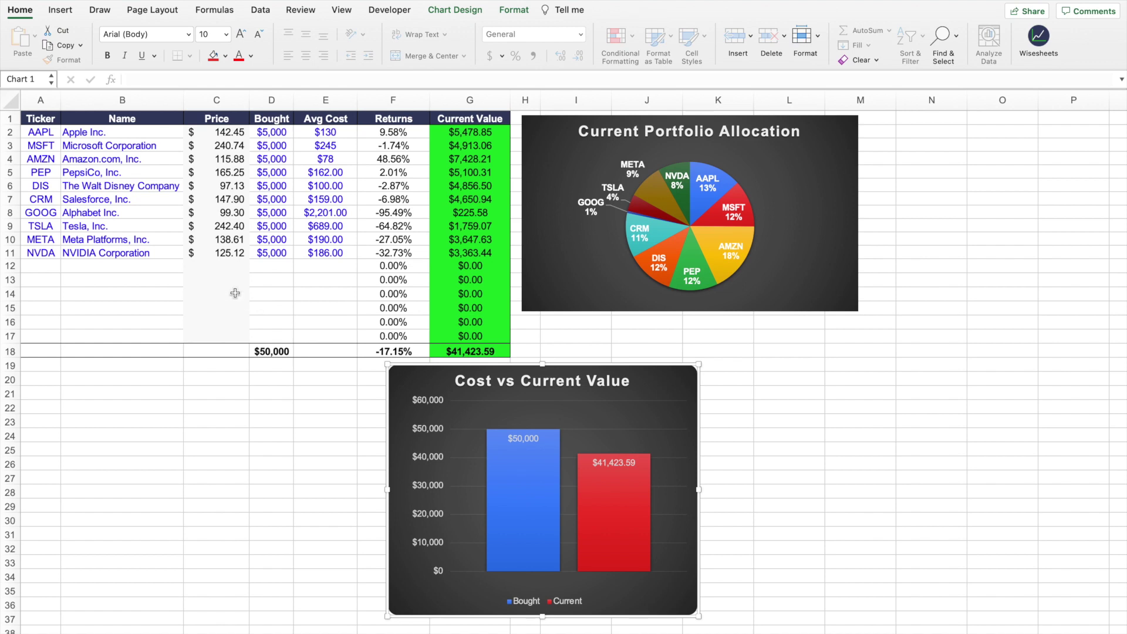
pyautogui.click(42, 132)
# Replace the META ticker in A10 with COKE.
pyautogui.moveTo(42, 133); pyautogui.dragTo(243, 202)
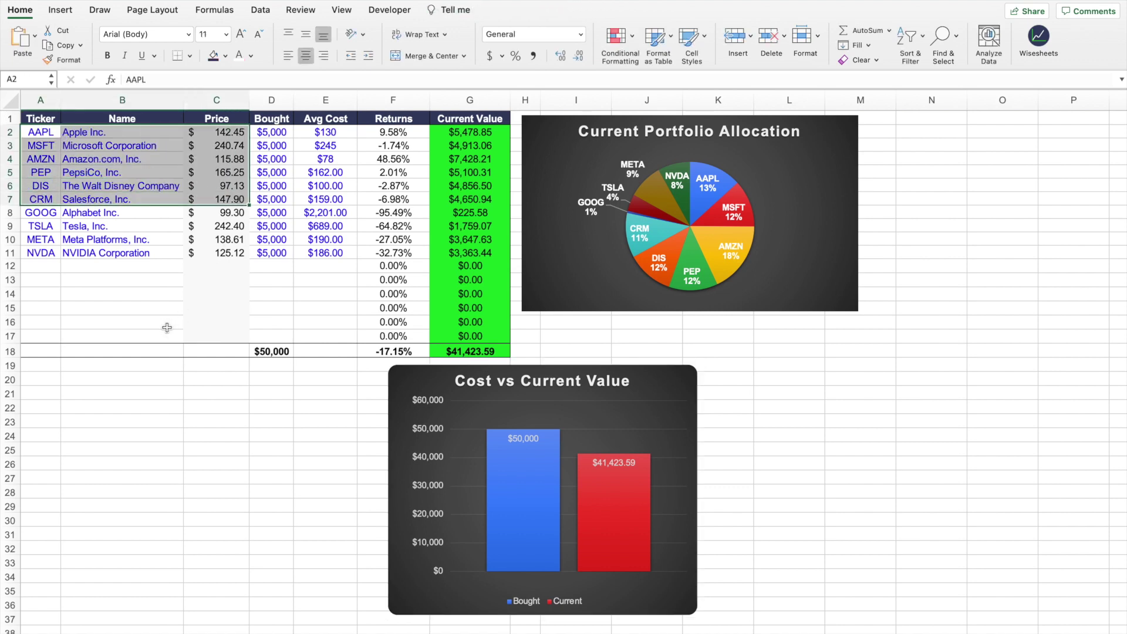
pyautogui.click(149, 313)
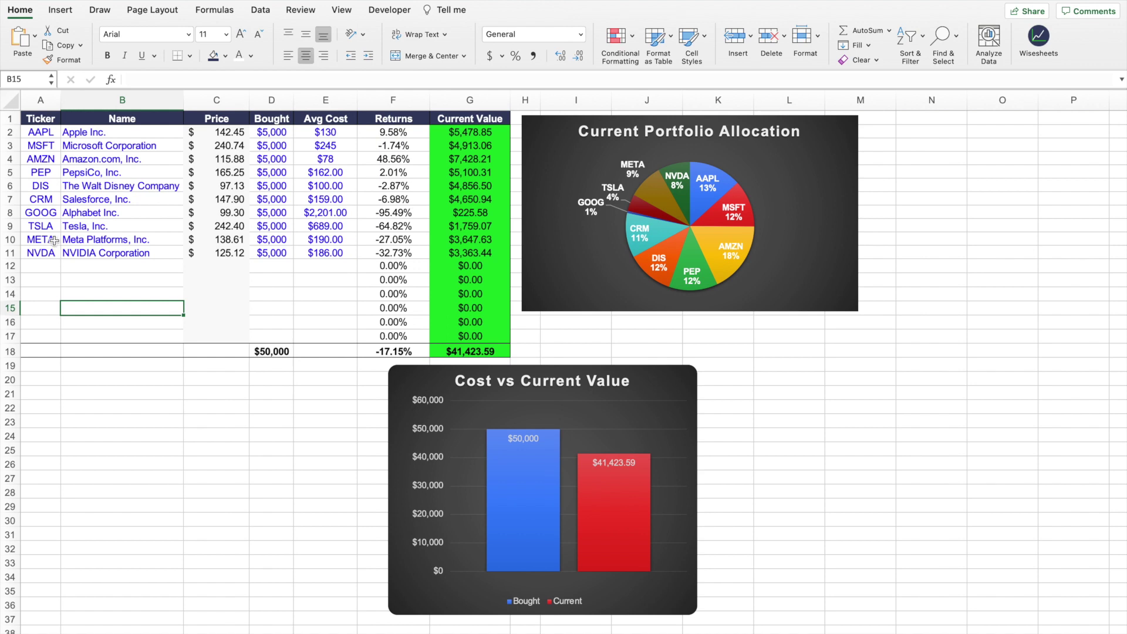
pyautogui.click(53, 241)
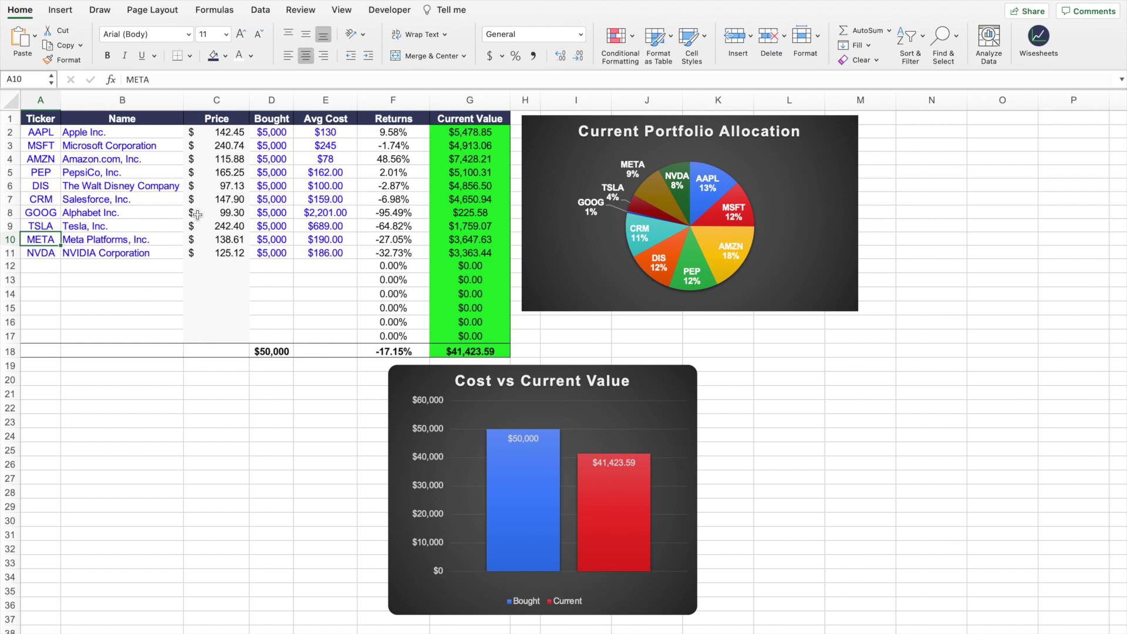
pyautogui.press('Delete')
pyautogui.write('C')
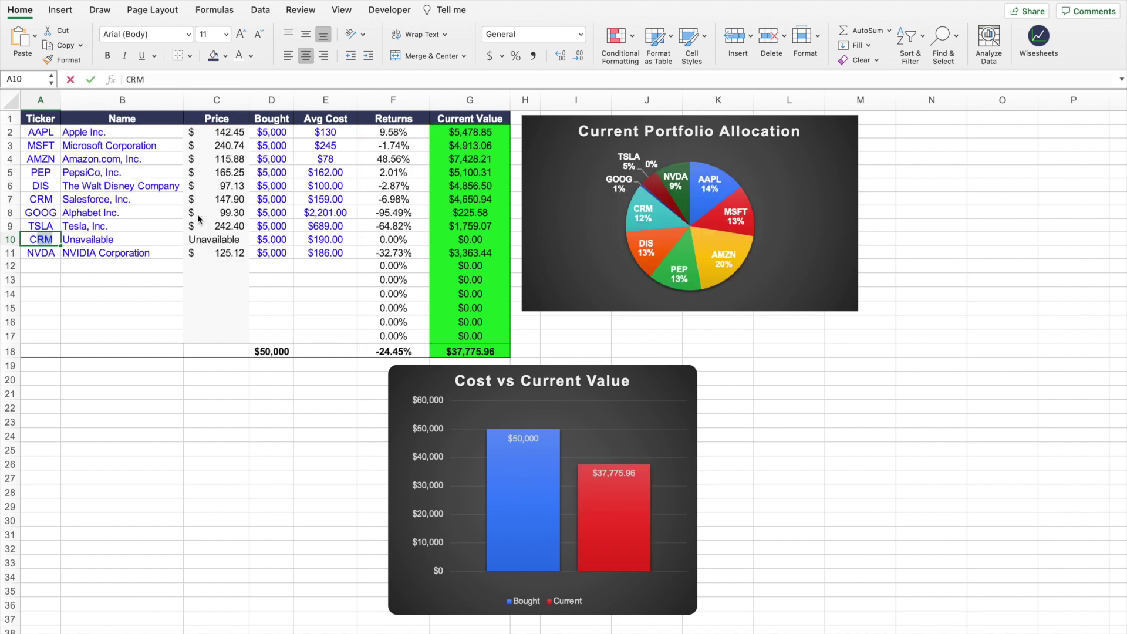
pyautogui.write('OKE')
pyautogui.press('Return')
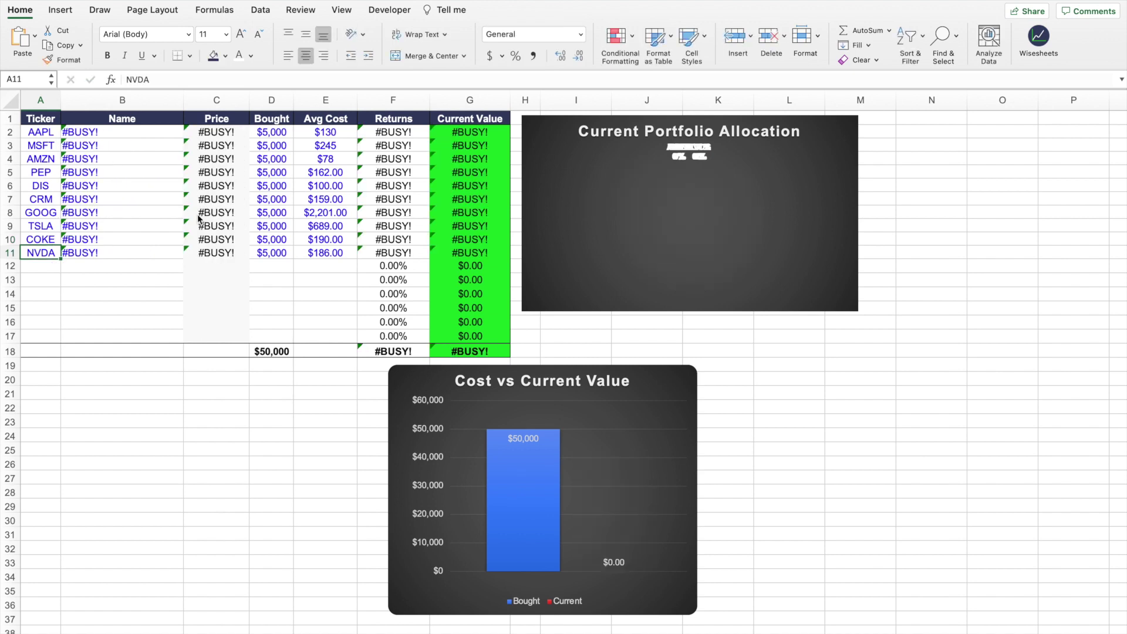
# Set COKE's average cost in E10 to $415.00.
pyautogui.press('Up')
pyautogui.press('Right')
pyautogui.press('Right')
pyautogui.press('Right')
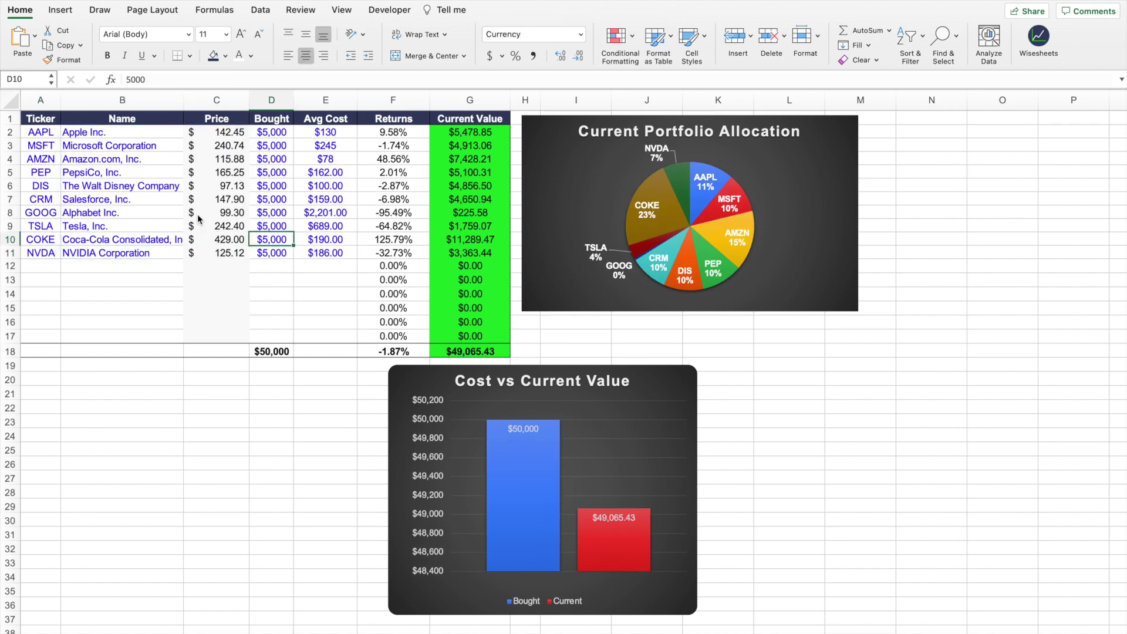
pyautogui.press('Right')
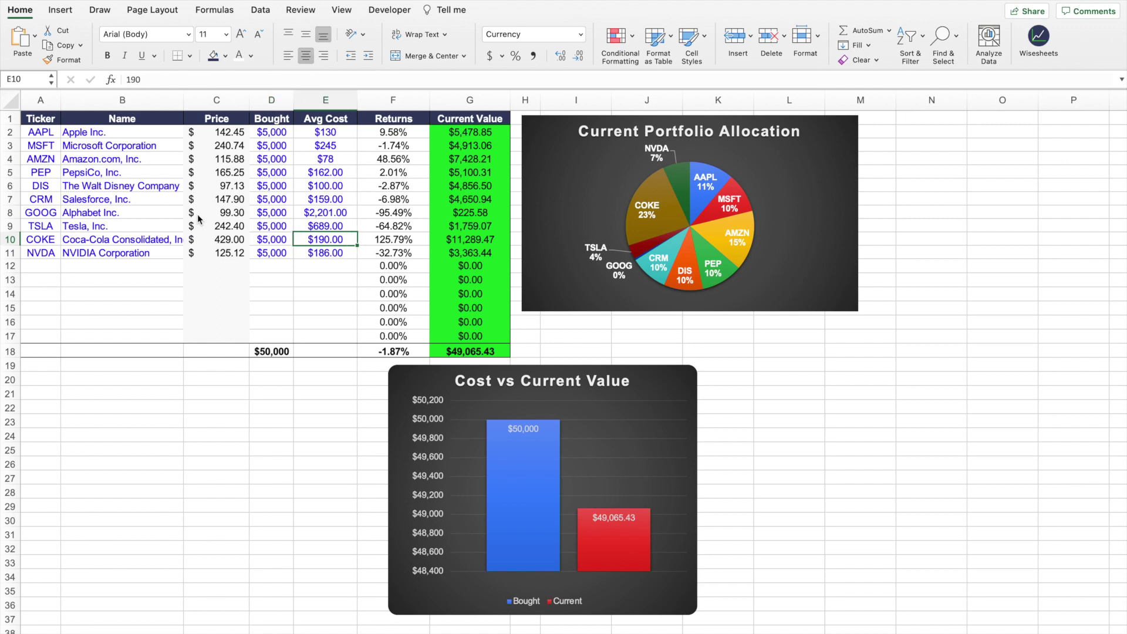
pyautogui.press('Delete')
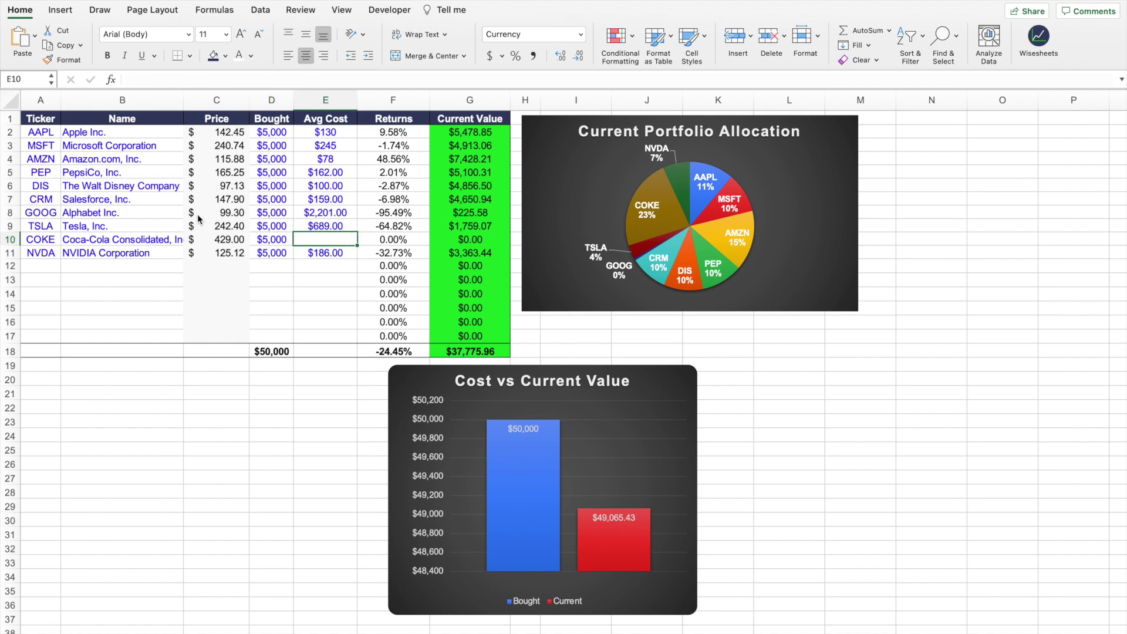
pyautogui.write('415')
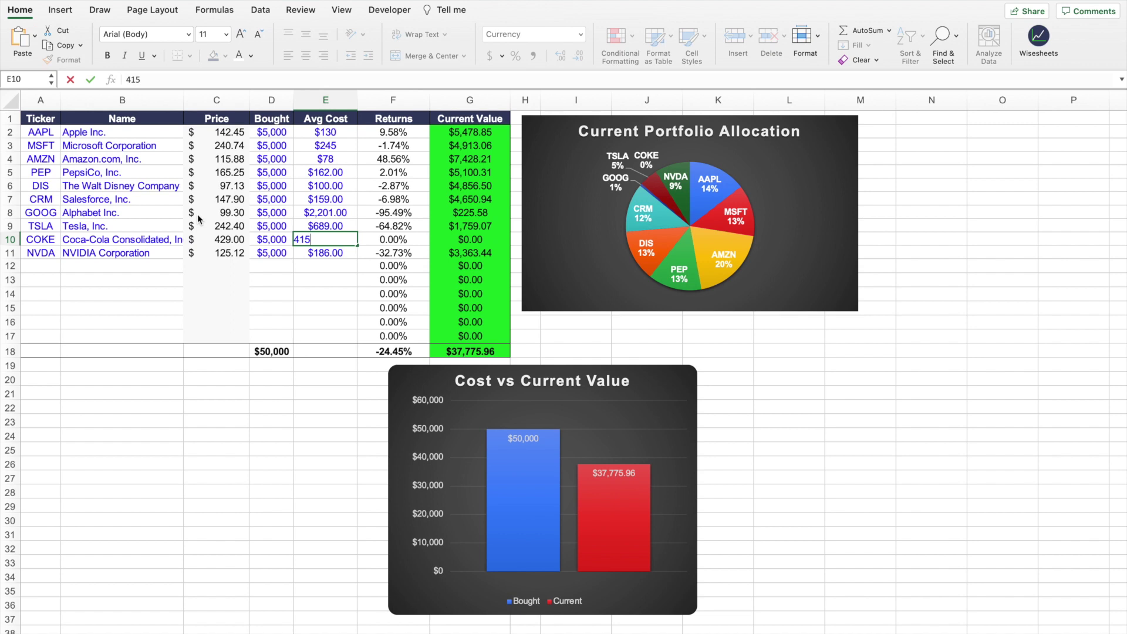
pyautogui.press('Return')
# Check COKE's current value formula and review the updated table and allocation pie chart.
pyautogui.press('Up')
pyautogui.press('Right')
pyautogui.press('Right')
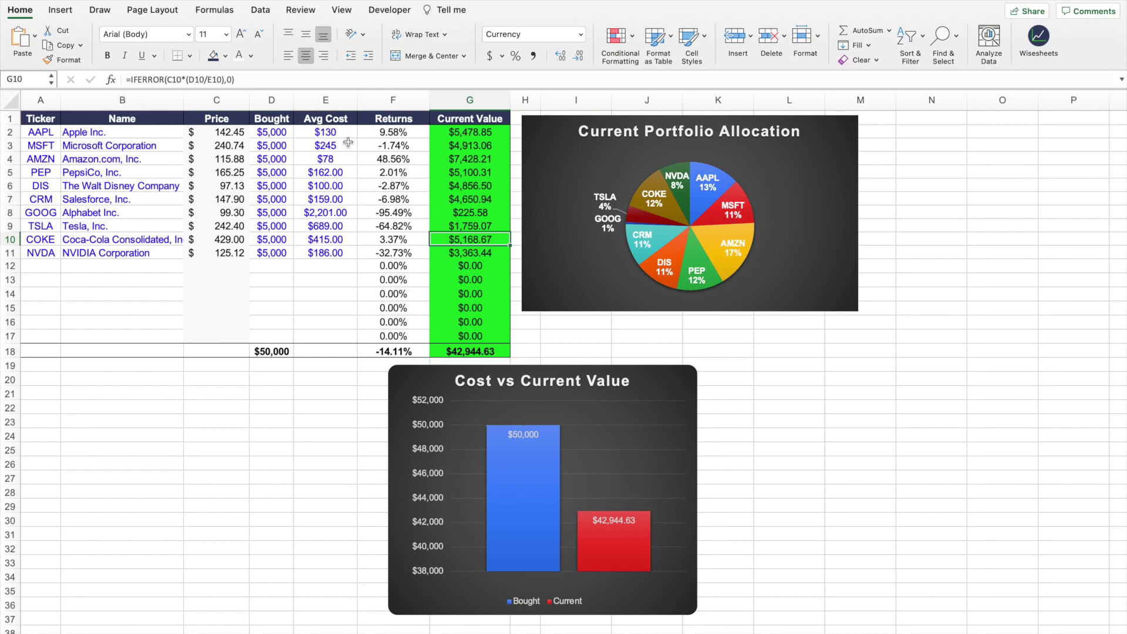
pyautogui.moveTo(46, 117); pyautogui.dragTo(499, 351)
pyautogui.click(827, 154)
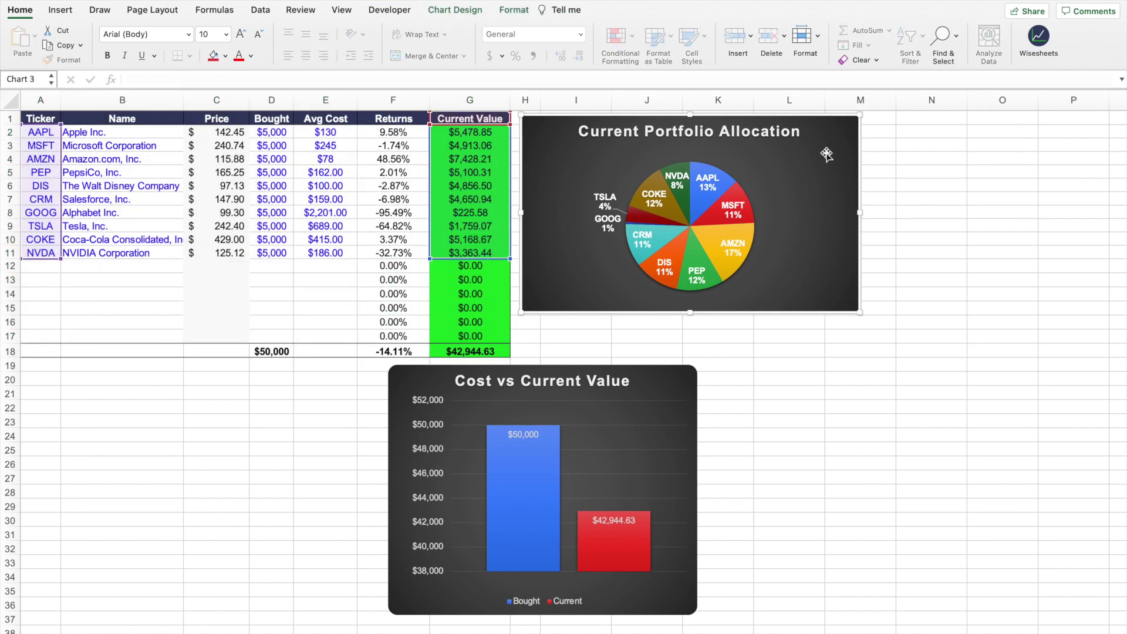
pyautogui.click(749, 353)
pyautogui.click(45, 251)
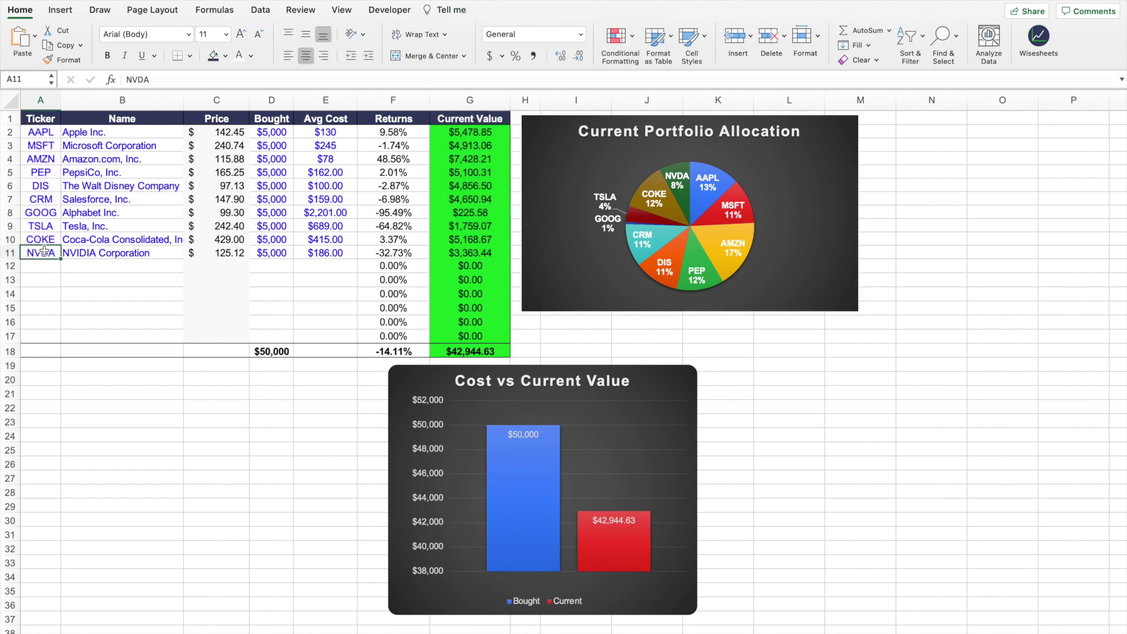
# Add SPY as a new ticker in cell A12.
pyautogui.moveTo(48, 132); pyautogui.dragTo(453, 251)
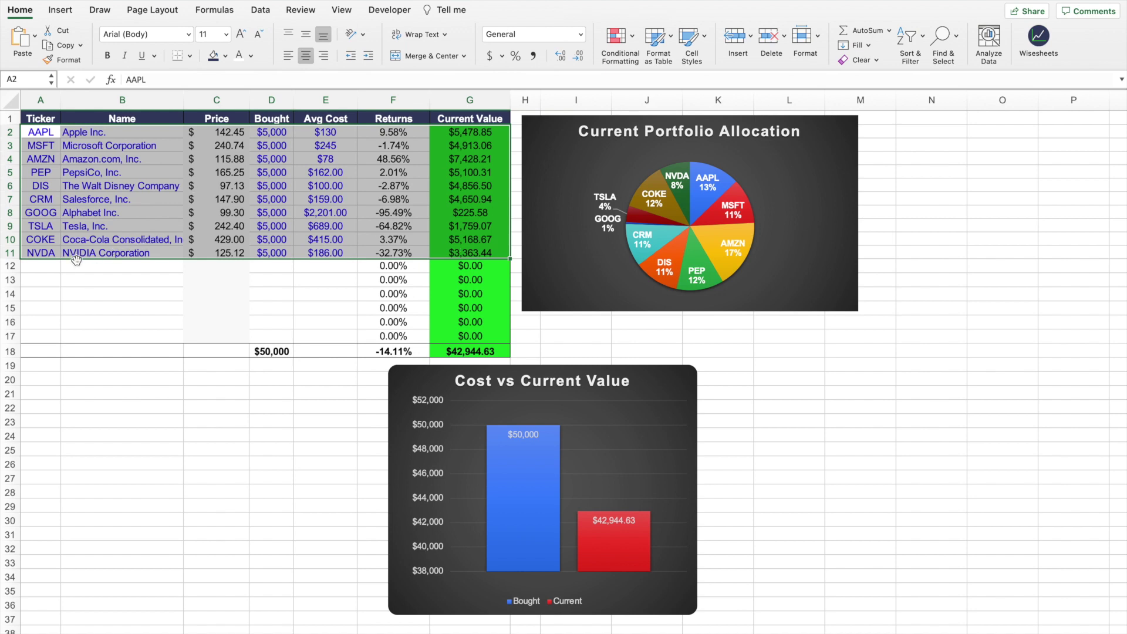
pyautogui.click(52, 269)
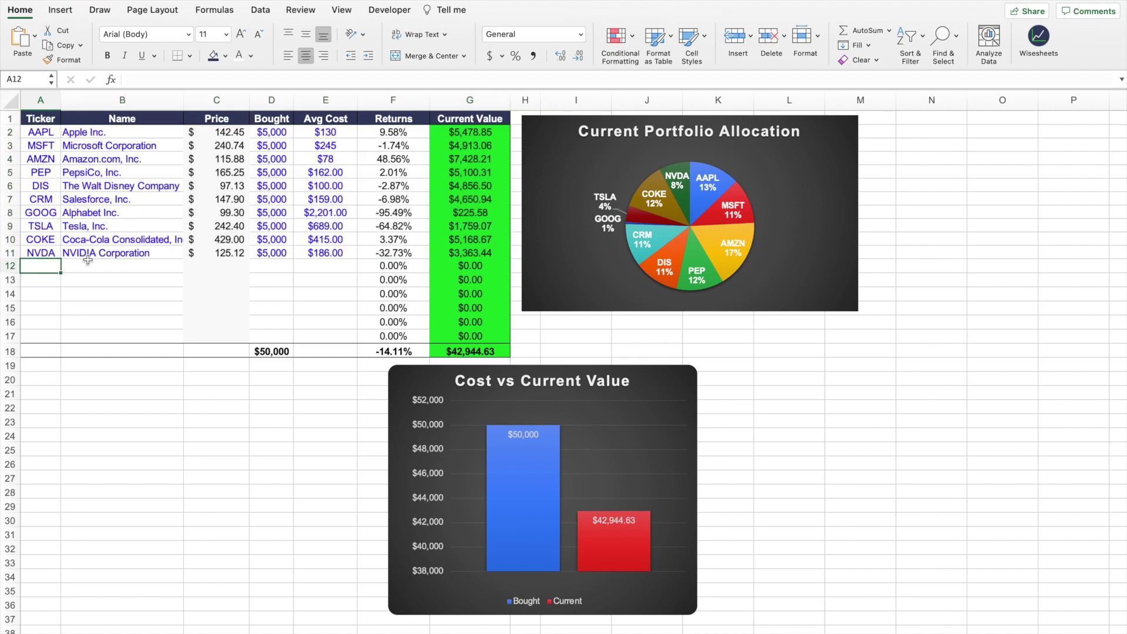
pyautogui.write('SPY')
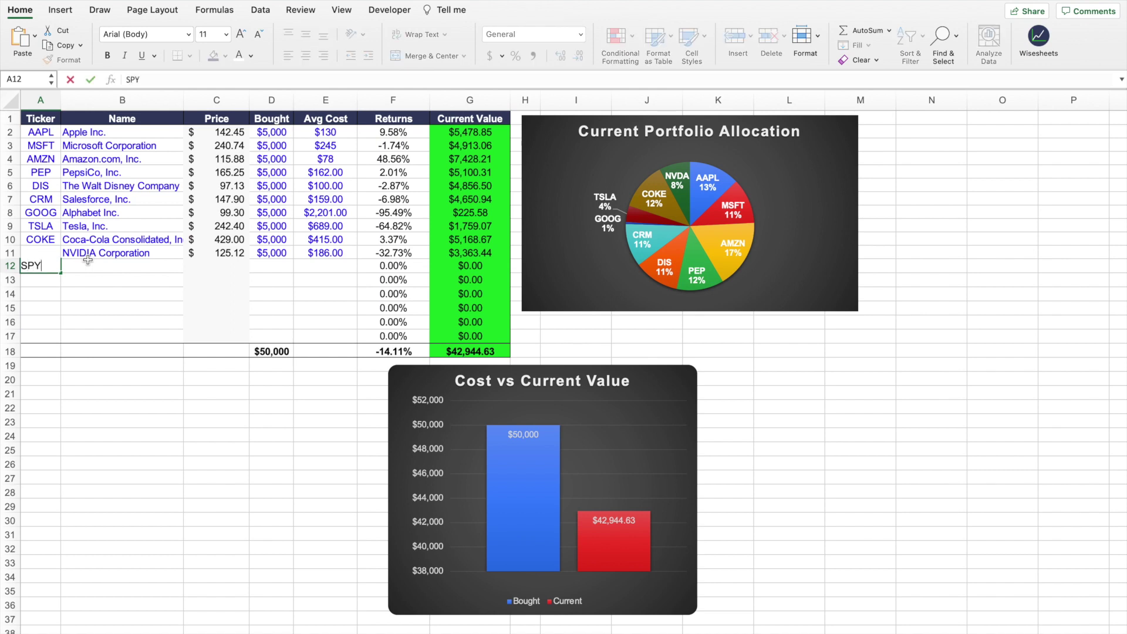
pyautogui.press('Tab')
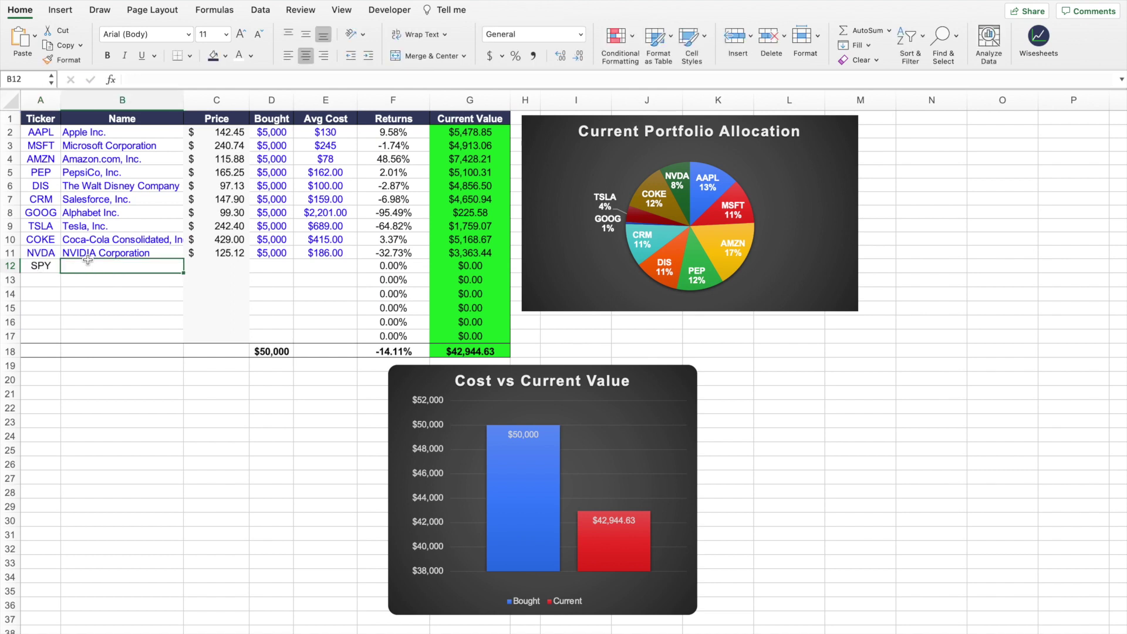
pyautogui.press('Left')
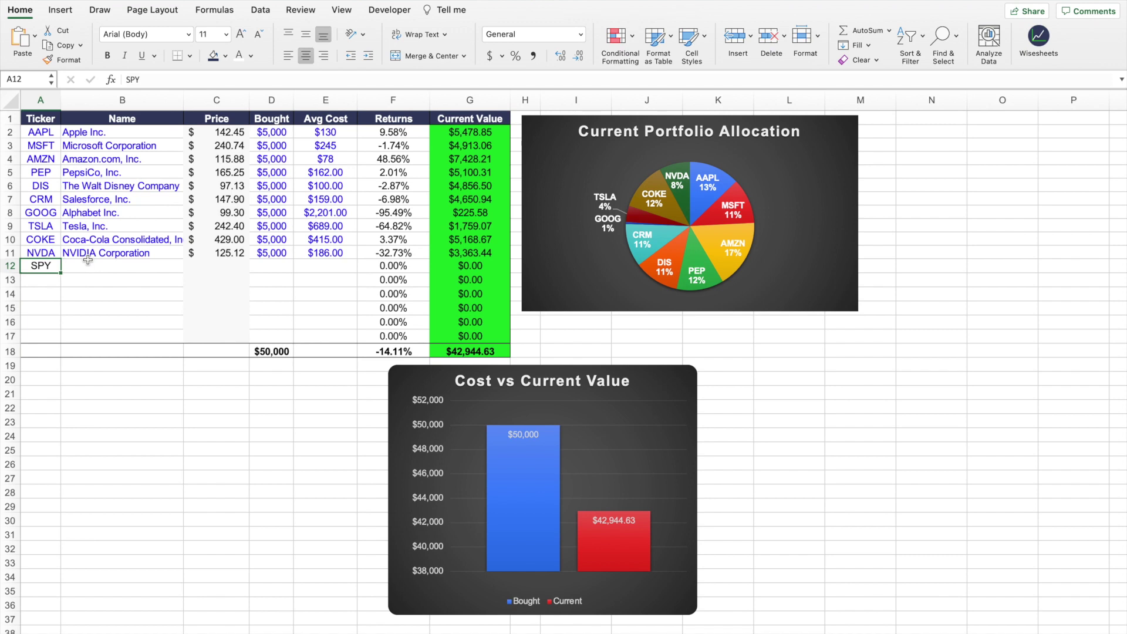
# Enter $2,000 as SPY's amount bought in D12 and inspect B2's price formula.
pyautogui.click(88, 260)
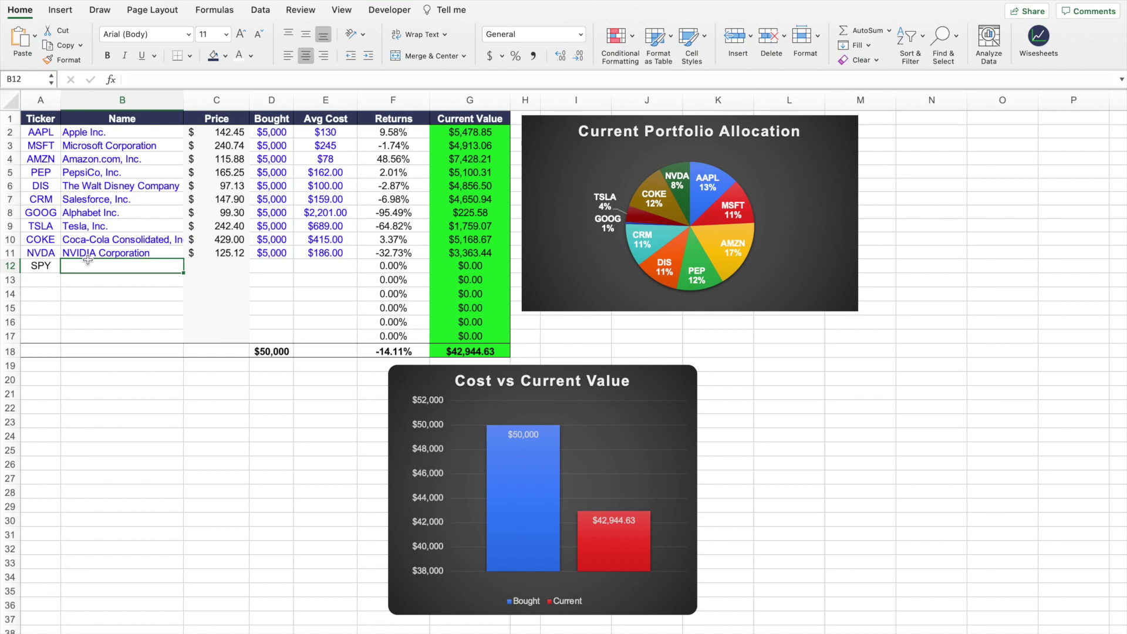
pyautogui.press('Right')
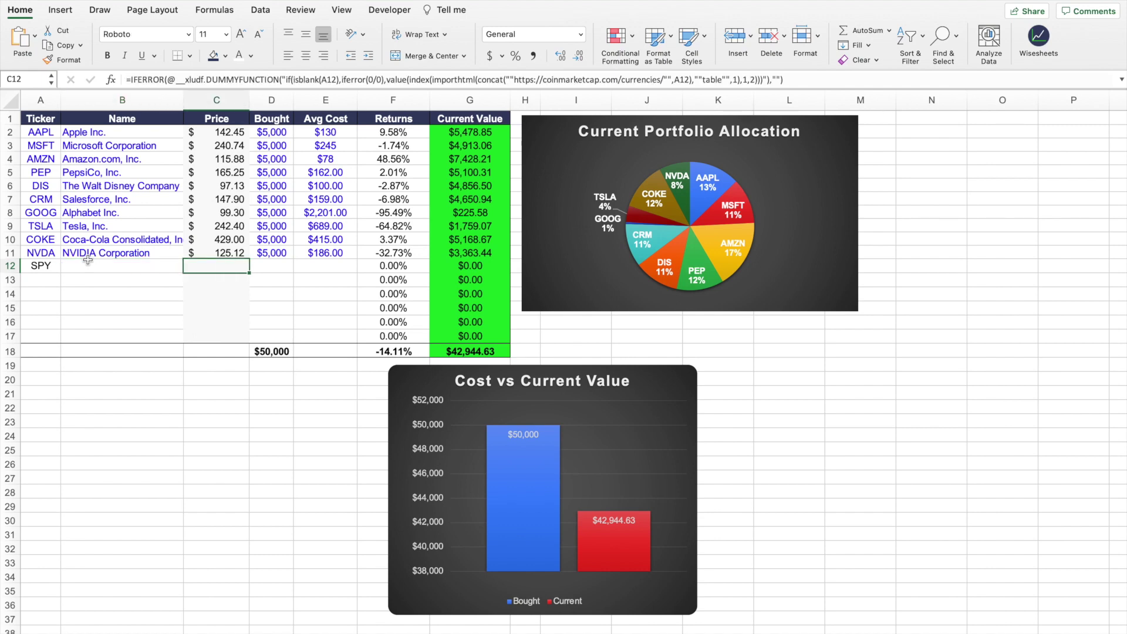
pyautogui.press('Right')
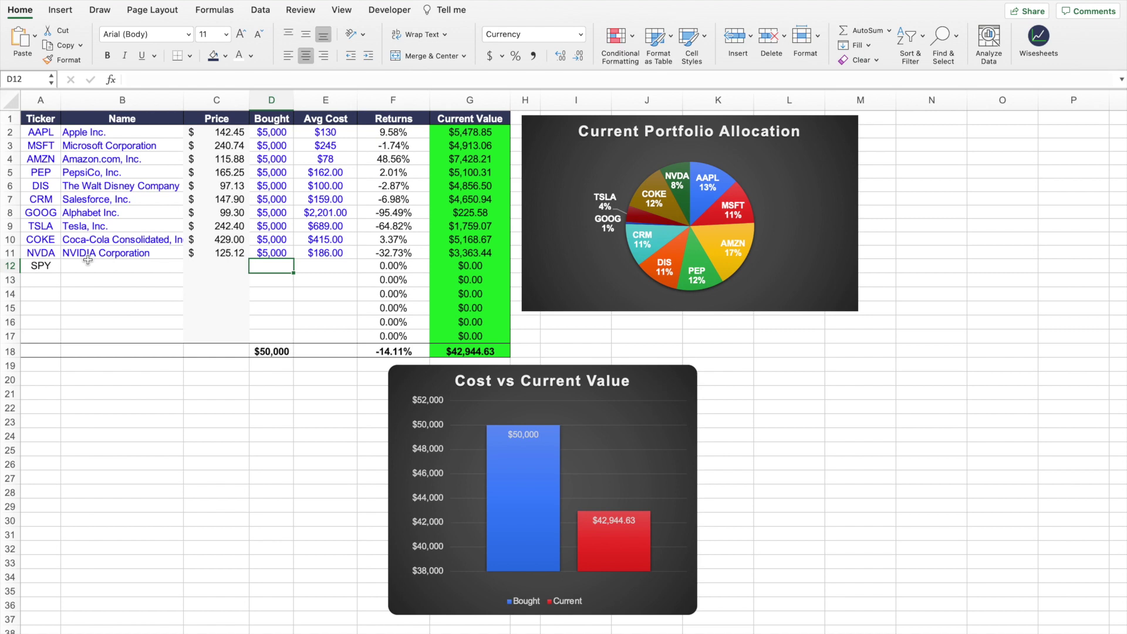
pyautogui.write('2000')
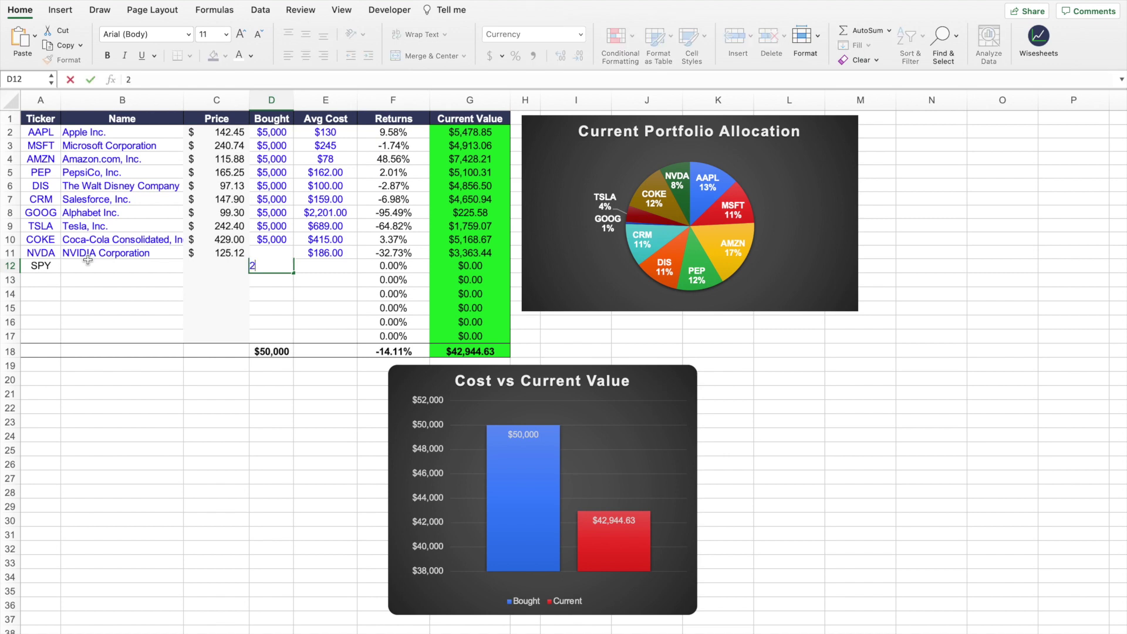
pyautogui.press('Return')
pyautogui.press('Right')
pyautogui.press('Up')
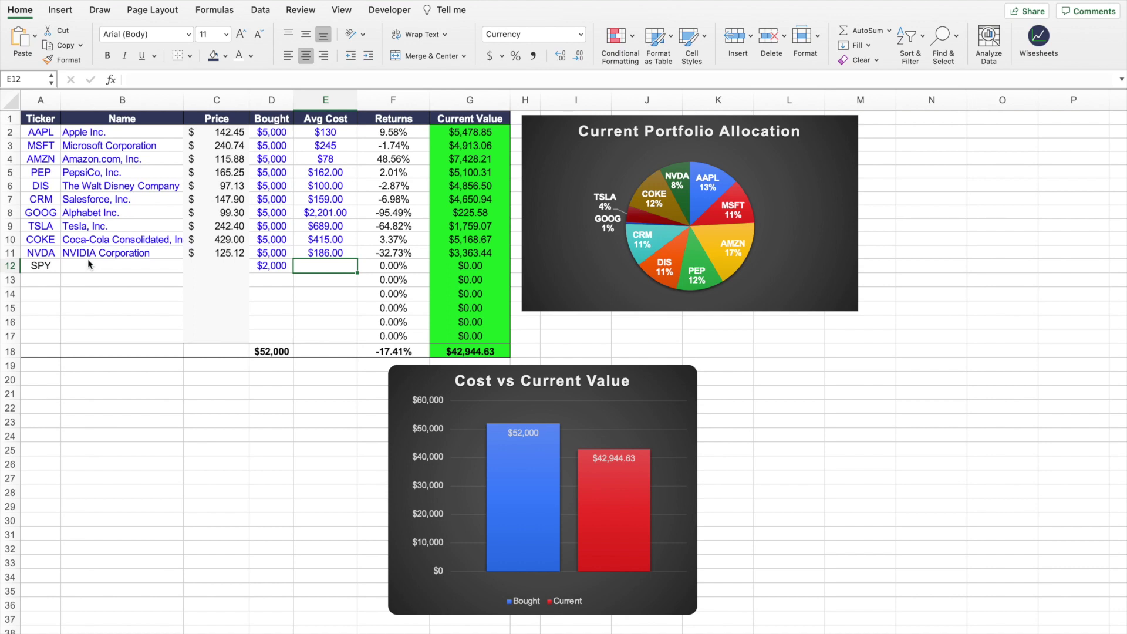
pyautogui.click(111, 131)
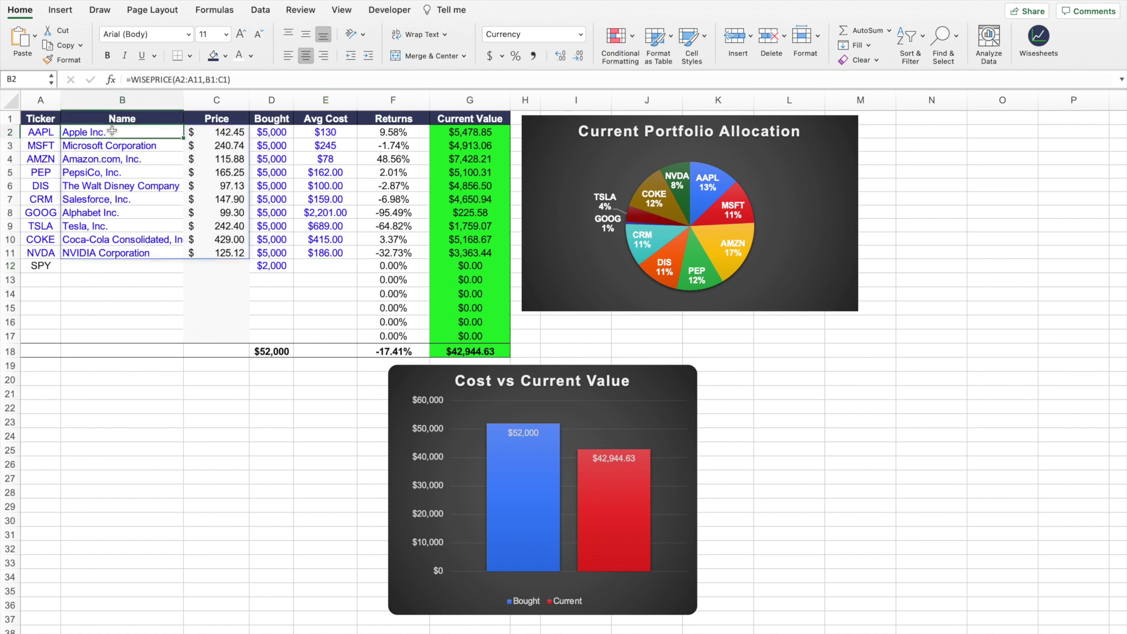
# Widen the WISEPRICE ticker range in B2 to A2:A12 to include SPY.
pyautogui.click(195, 78)
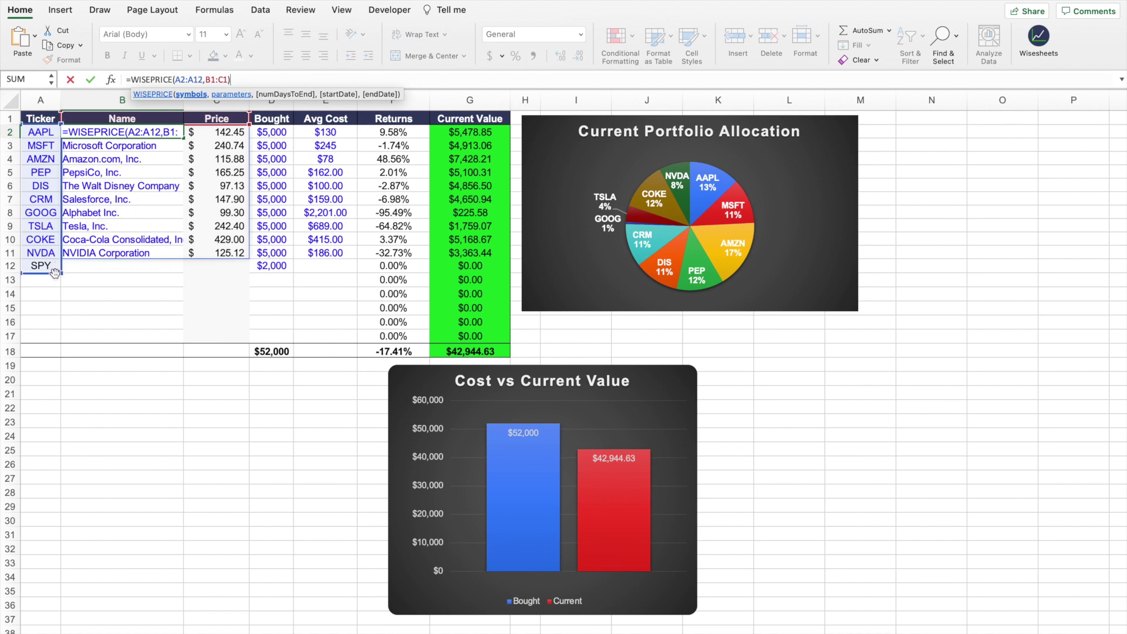
pyautogui.moveTo(58, 273)
pyautogui.mouseDown()
pyautogui.moveTo(57, 560)
pyautogui.moveTo(68, 273)
pyautogui.mouseUp()
pyautogui.press('Return')
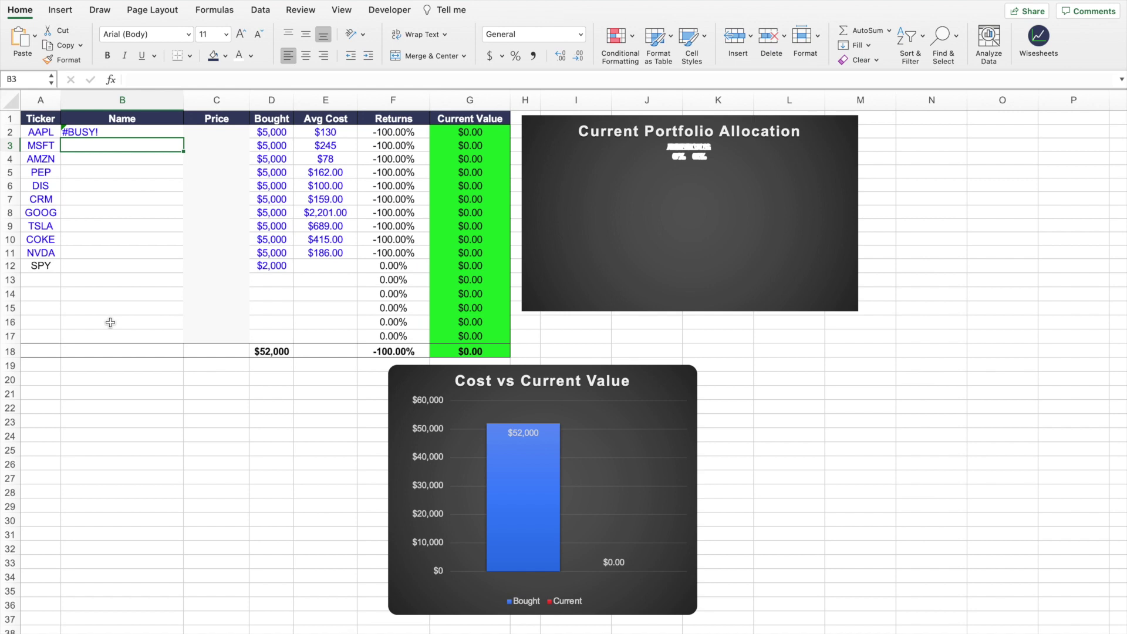
# Clear B12:C17 to resolve the #SPILL! so SPY shows SPDR S&P 500 ETF Trust at 366.61.
pyautogui.click(102, 268)
pyautogui.moveTo(103, 268); pyautogui.dragTo(221, 334)
pyautogui.press('Delete')
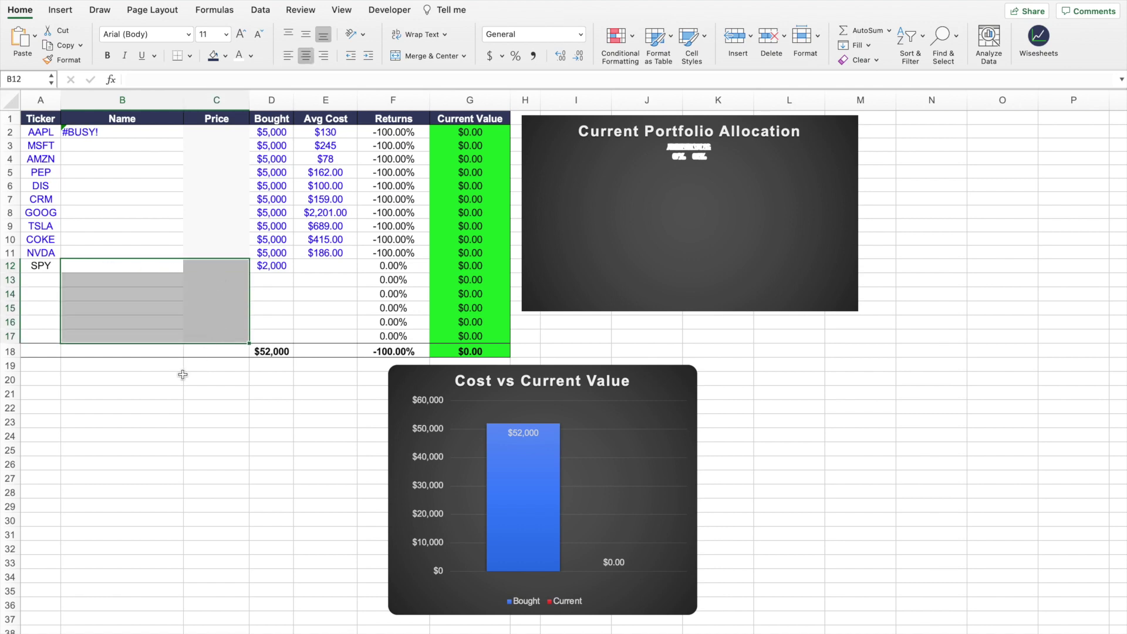
pyautogui.click(169, 392)
pyautogui.moveTo(128, 269); pyautogui.dragTo(216, 335)
pyautogui.click(135, 400)
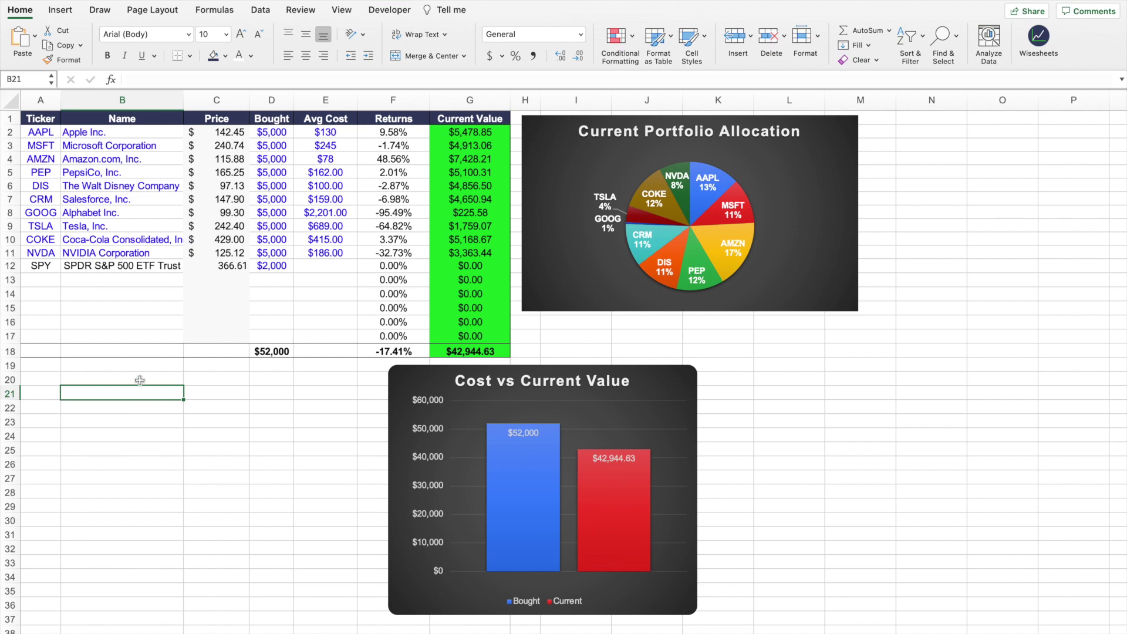
pyautogui.click(41, 267)
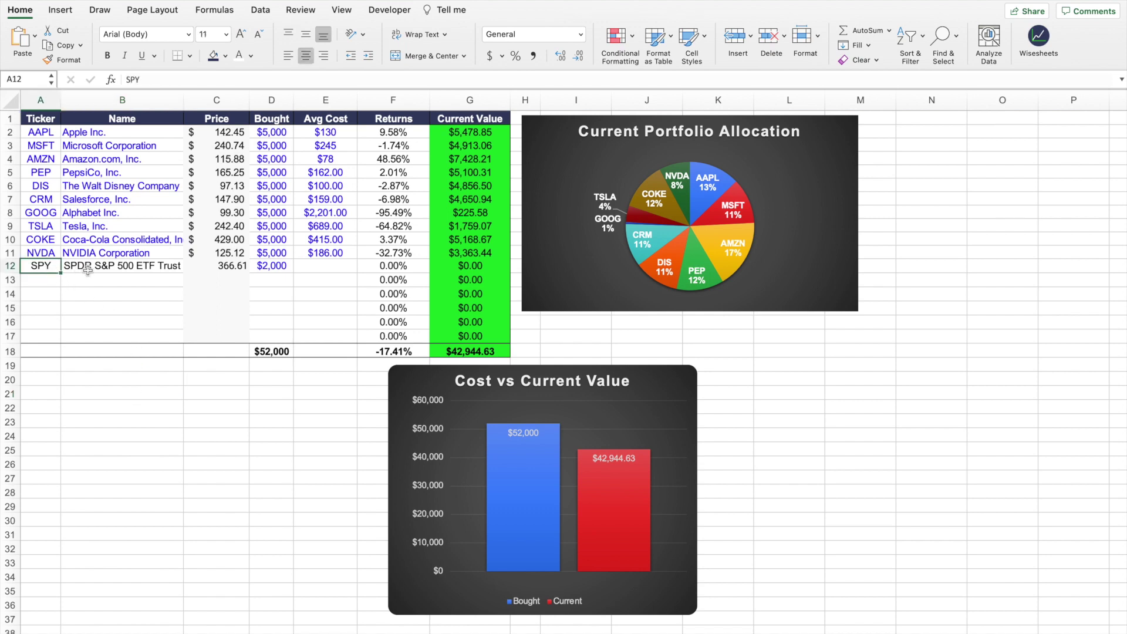
# Enter 347 as SPY's average cost in E12, then insert a new blank sheet.
pyautogui.click(95, 268)
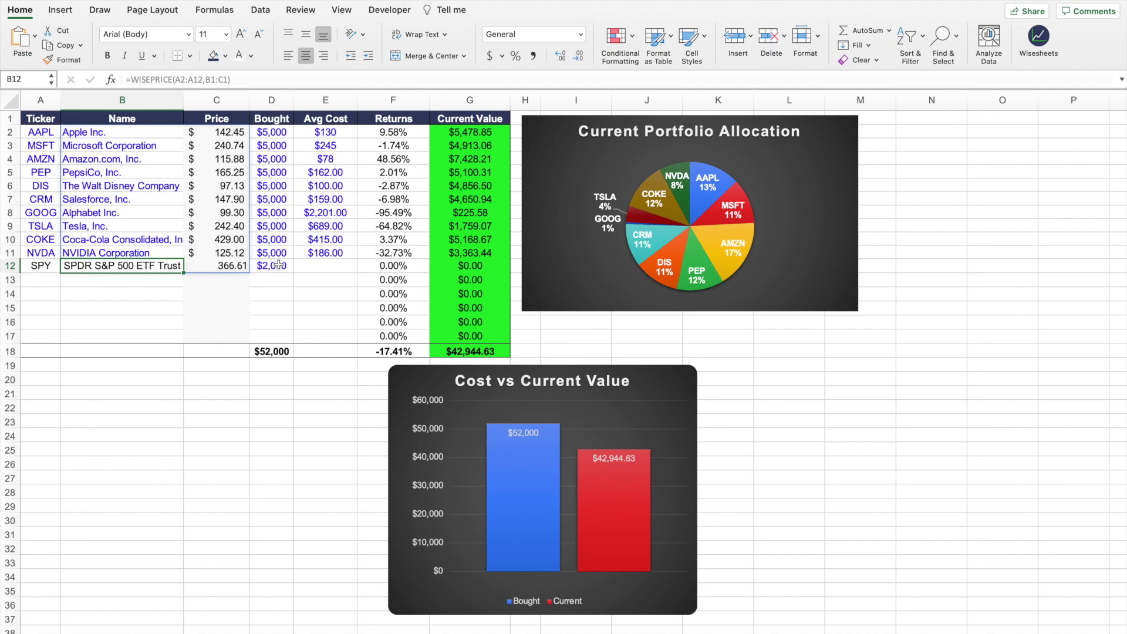
pyautogui.click(319, 265)
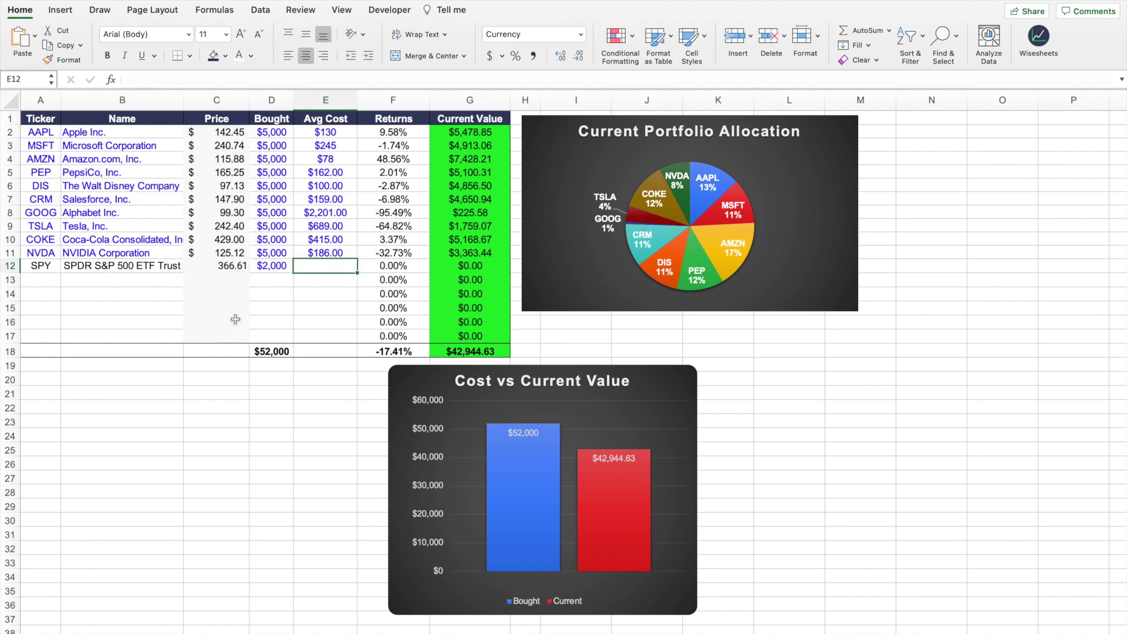
pyautogui.write('347')
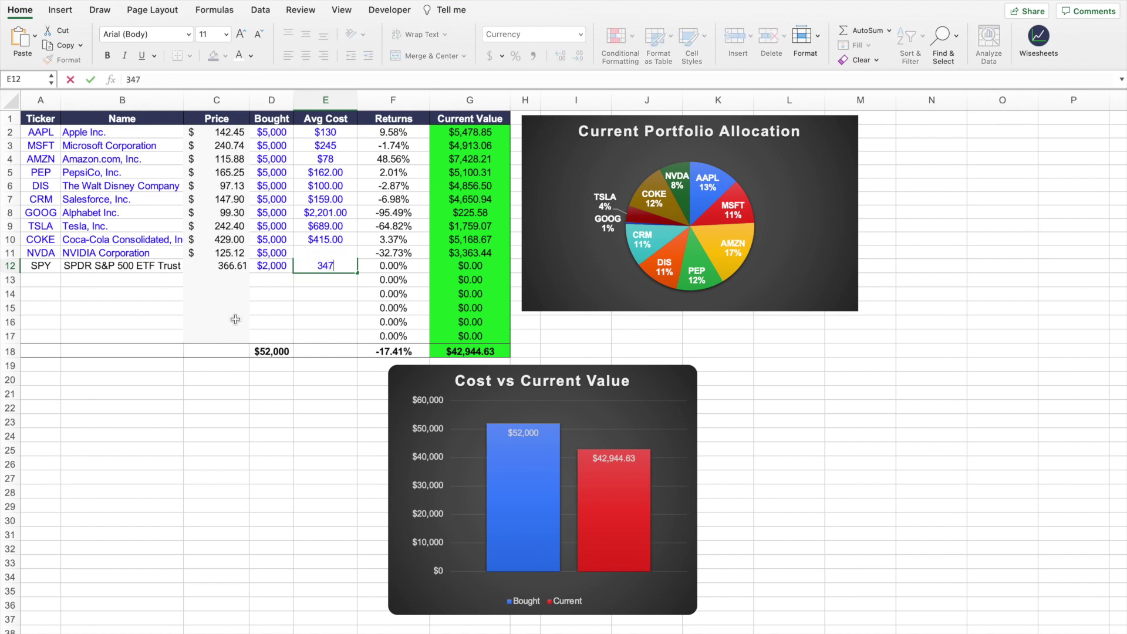
pyautogui.press('Return')
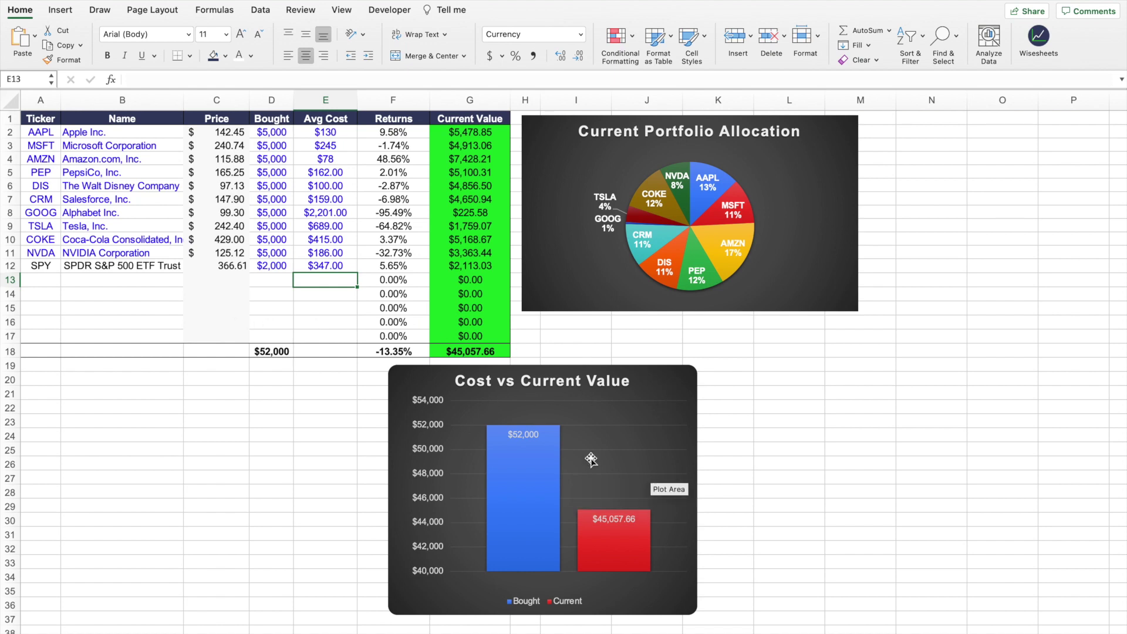
pyautogui.click(123, 132)
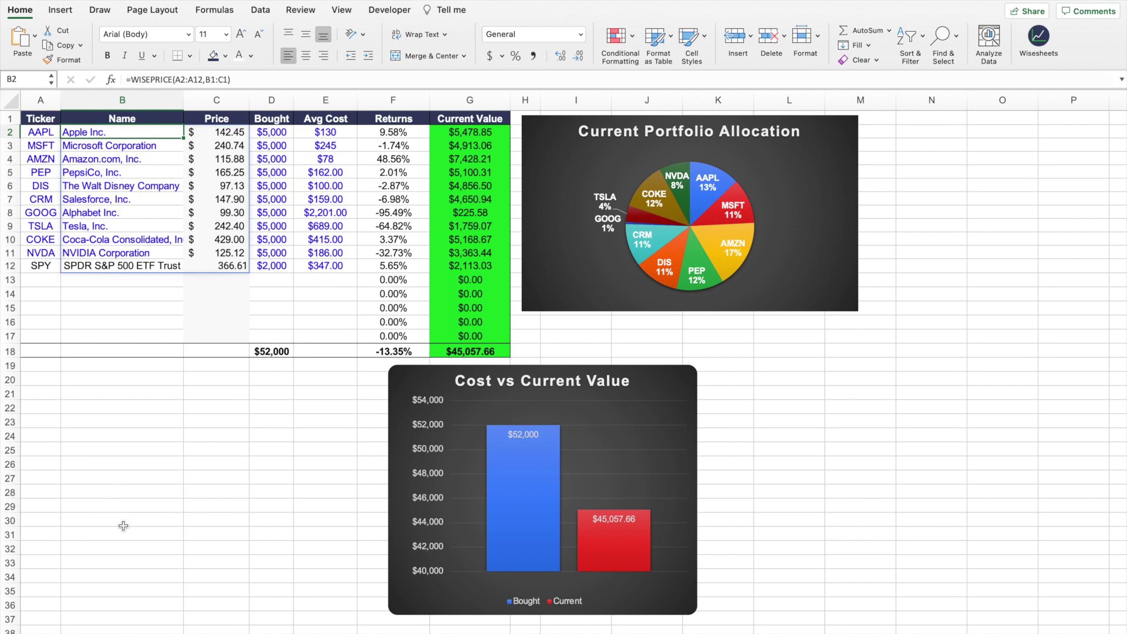
pyautogui.hotkey('shift', 'F11')
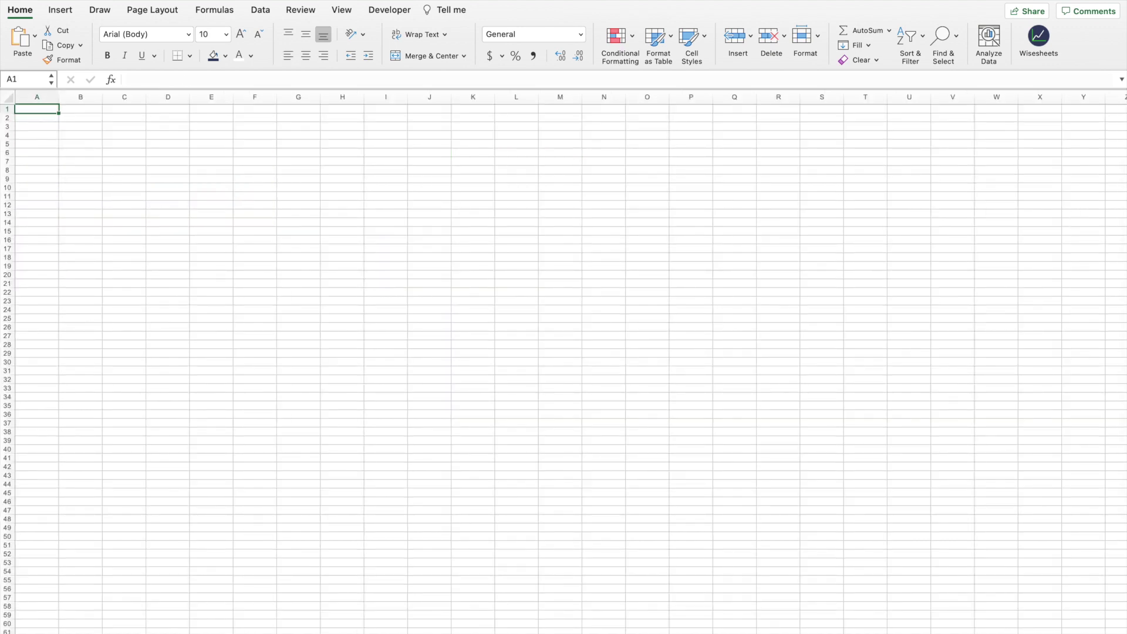
# Return to the portfolio sheet and reopen the Wisesheets panel on its WisePrice Function guide.
pyautogui.hotkey('ctrl', 'pageup')
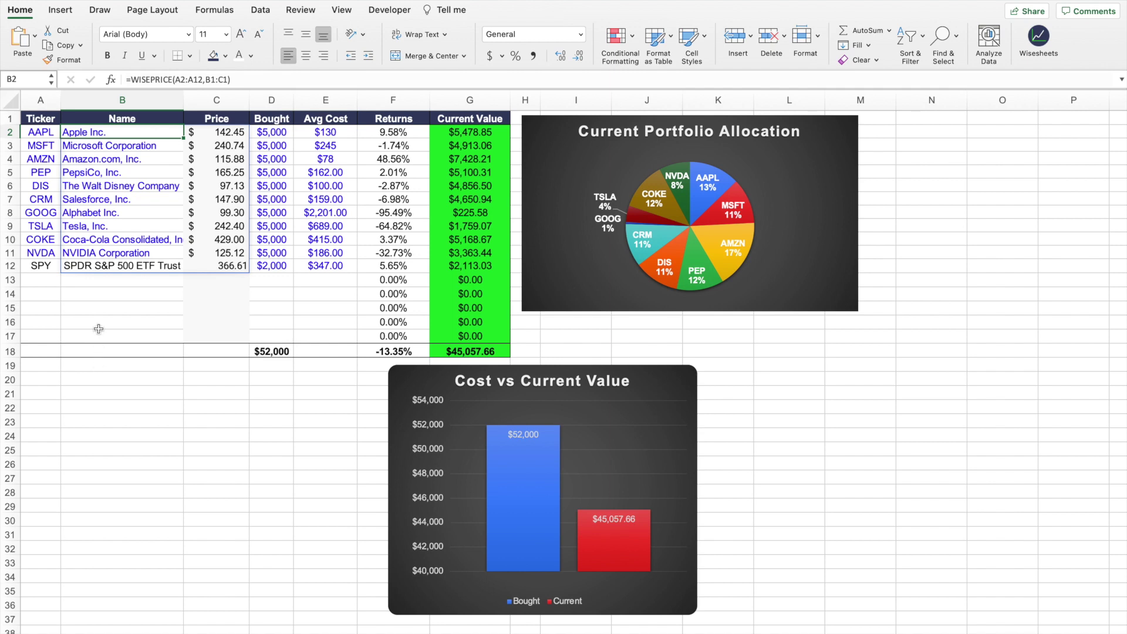
pyautogui.click(1043, 47)
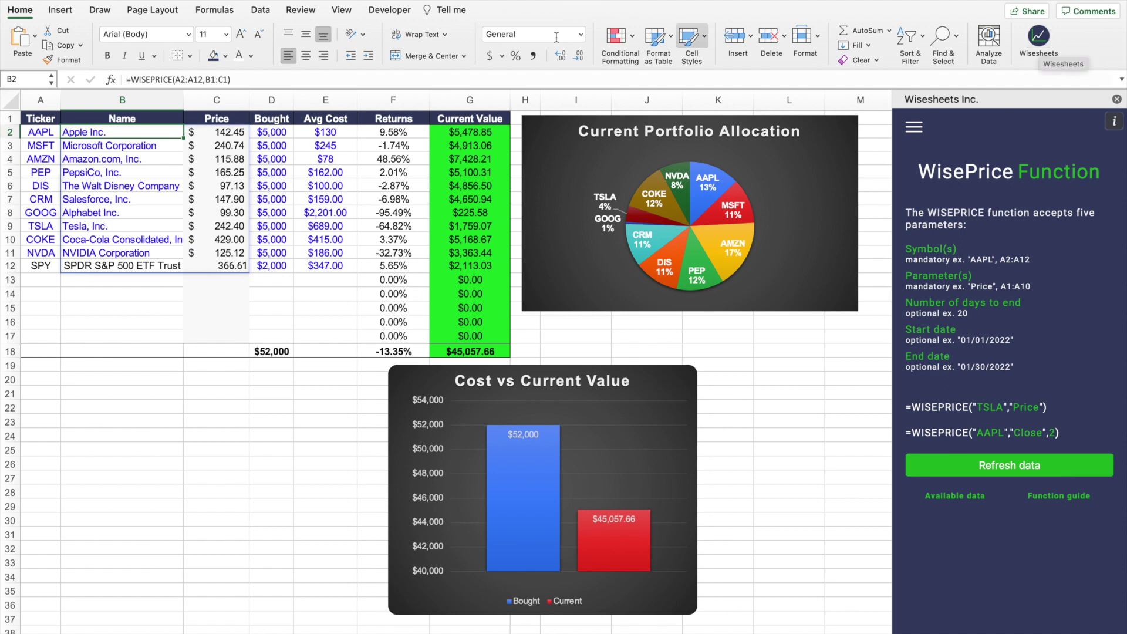
# Show the Wise Templates (Beta) page via the Wisesheets menu, listing Discounted Cash Flow and Portfolio Stock Tracker.
pyautogui.click(59, 13)
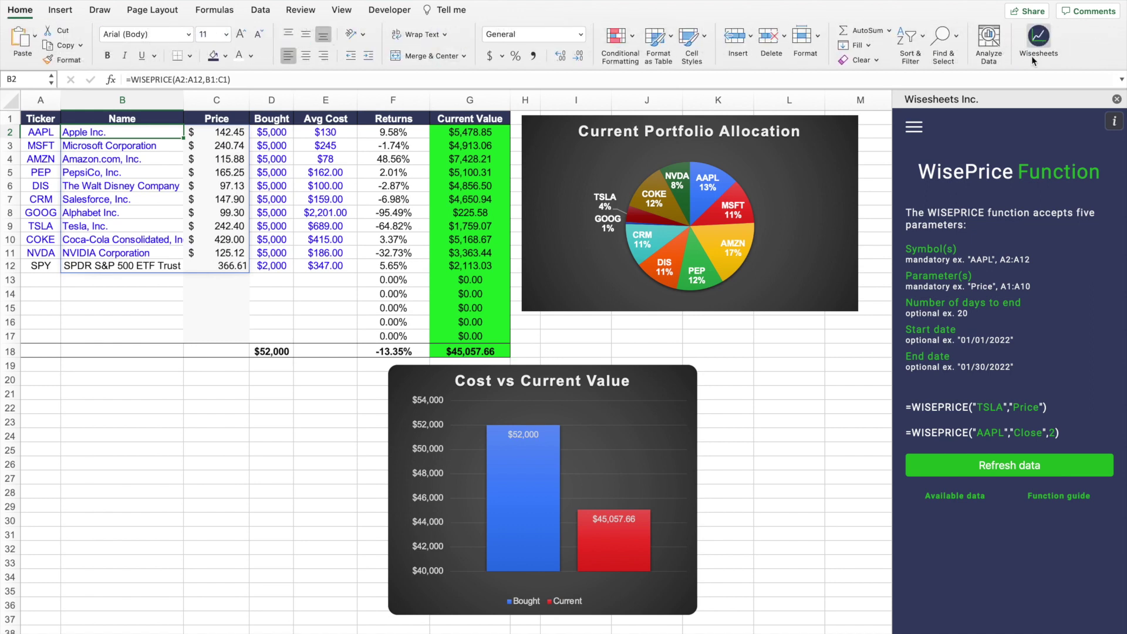
pyautogui.click(916, 127)
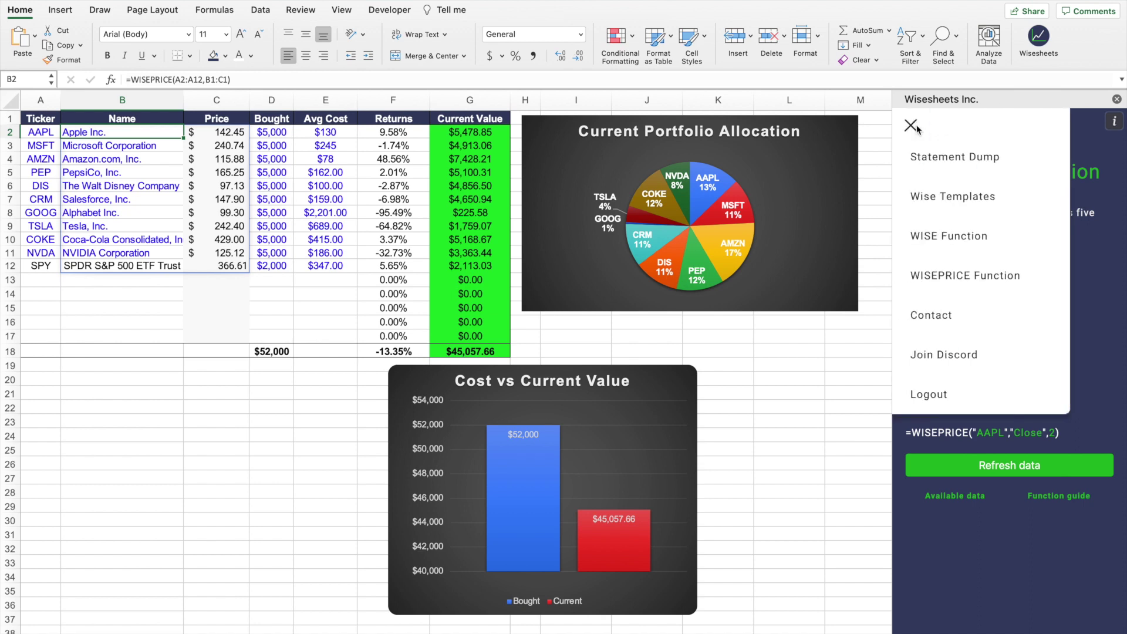
pyautogui.click(967, 198)
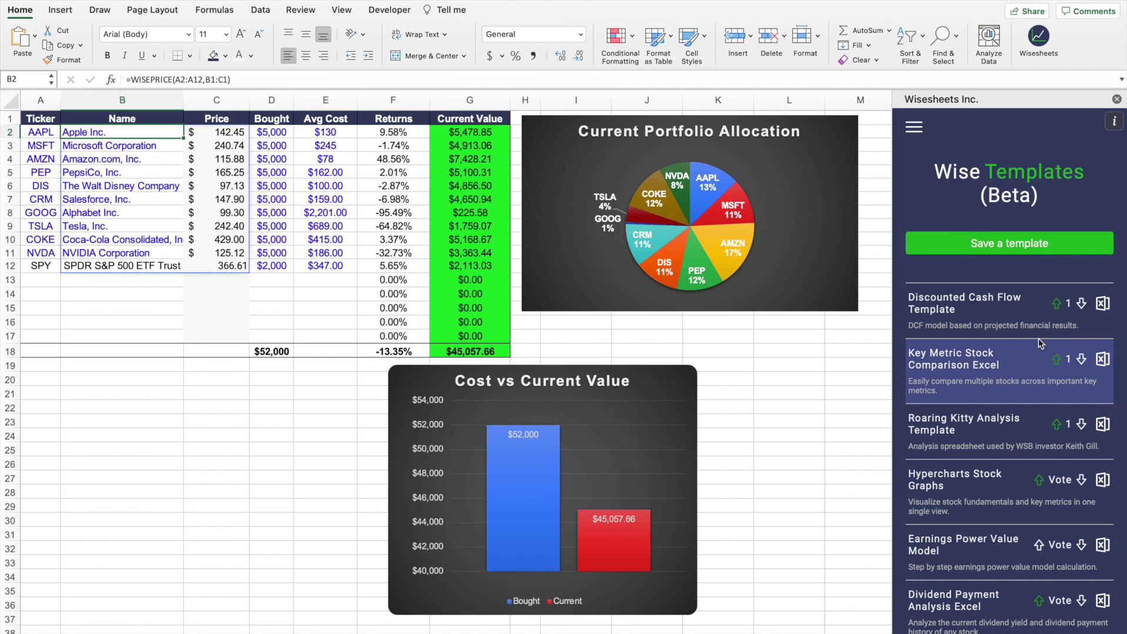
pyautogui.scroll(-2, 1037, 339)
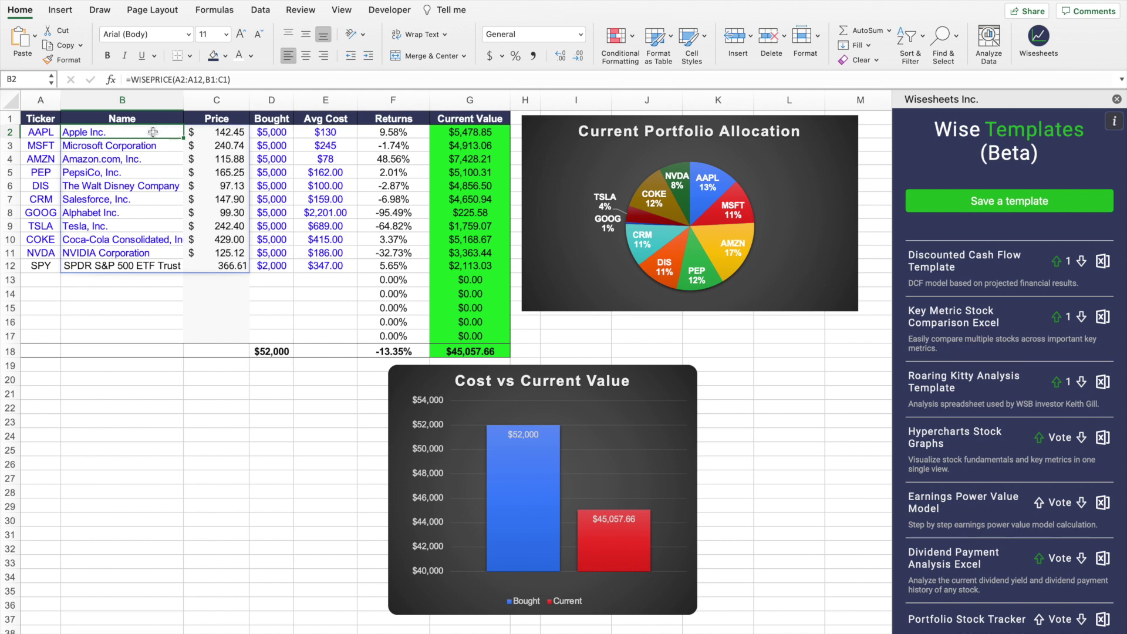
# Review the AAPL, MSFT and AMZN price cells, then select the portfolio rows from AAPL to SPY.
pyautogui.click(222, 130)
pyautogui.click(166, 130)
pyautogui.click(218, 131)
pyautogui.click(226, 147)
pyautogui.click(227, 159)
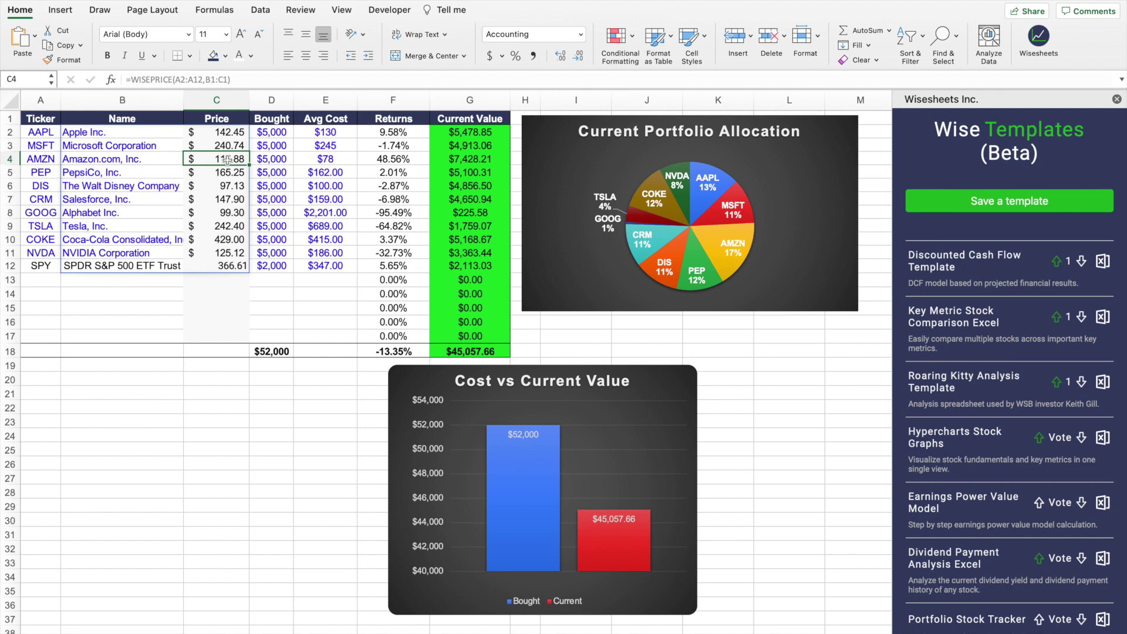
pyautogui.scroll(2, 1116, 144)
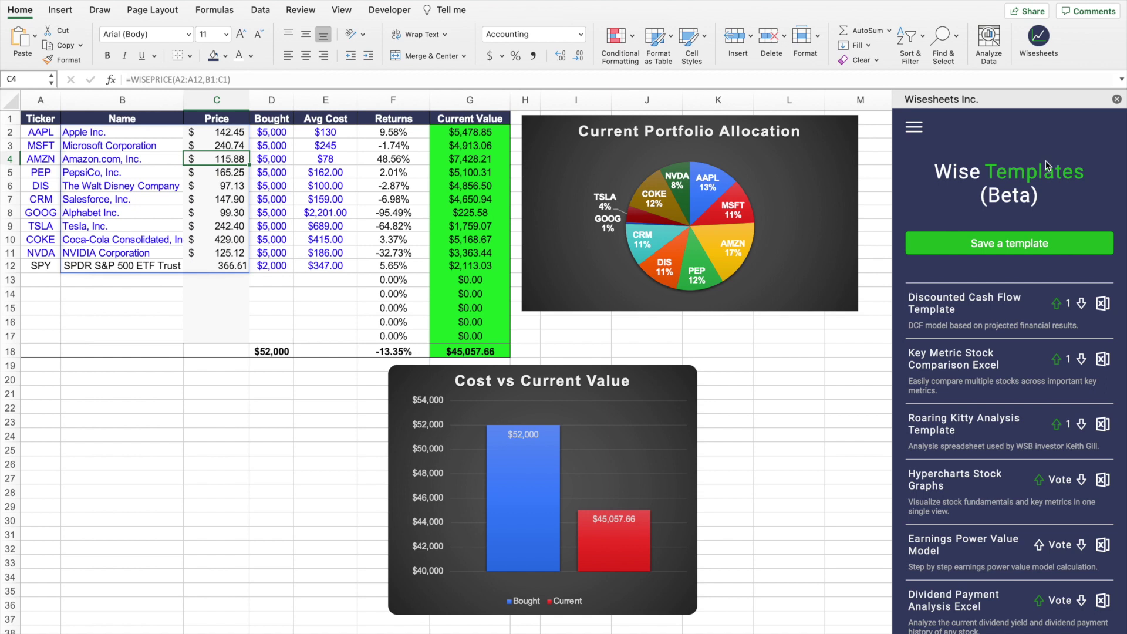
pyautogui.moveTo(41, 132); pyautogui.dragTo(480, 265)
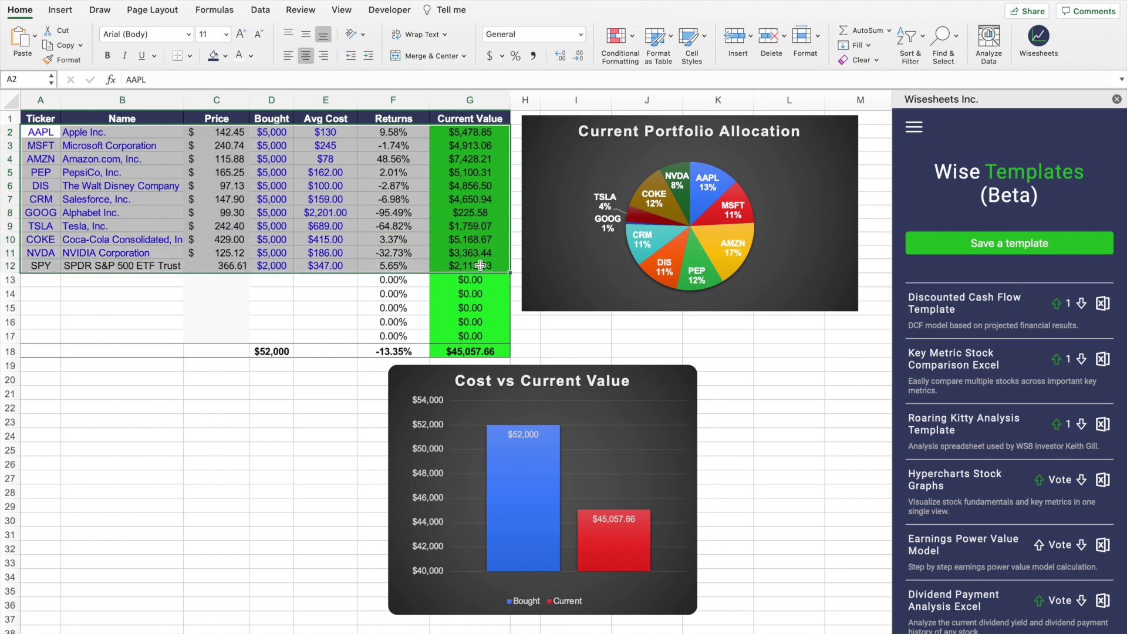